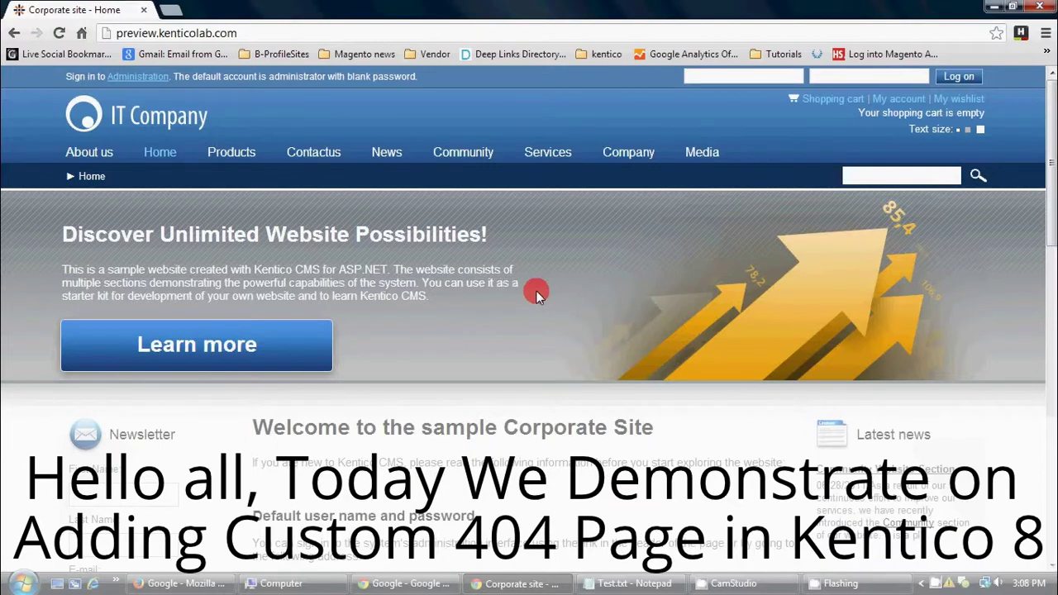
Load the nonexistent address preview.kenticolab.com/sdfds on the demo site.
scroll(536, 293, down, 10)
scroll(500, 330, up, 6)
scroll(497, 325, up, 4)
scroll(514, 410, down, 1)
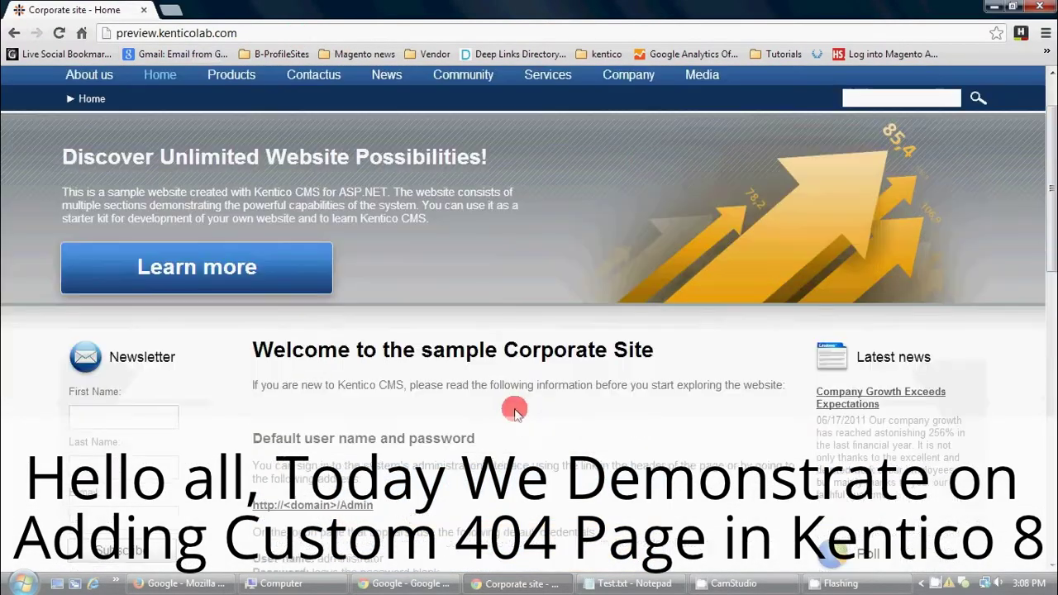
scroll(455, 367, down, 5)
scroll(509, 400, up, 6)
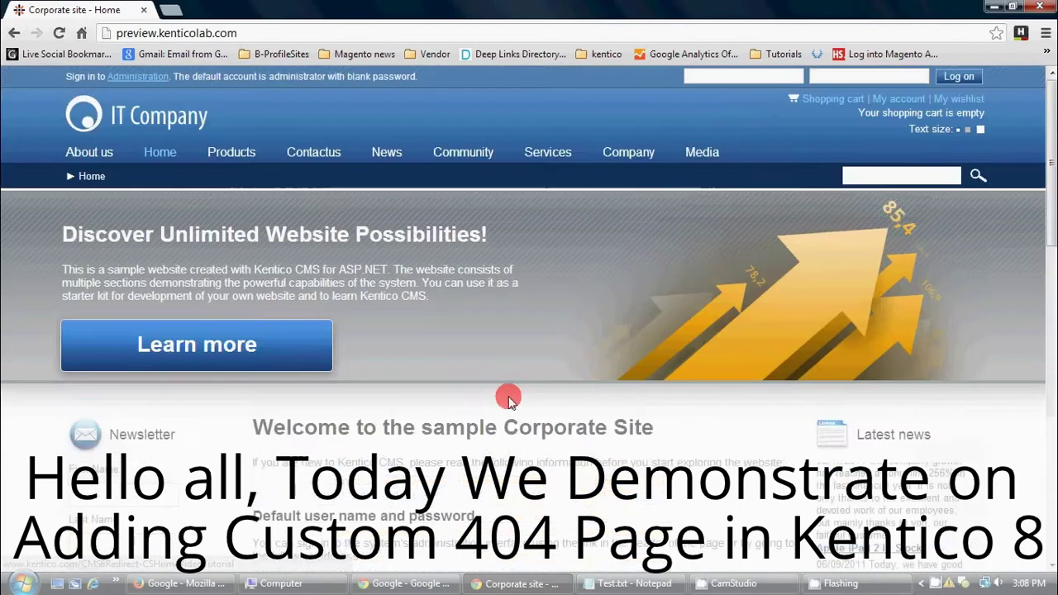
click(389, 31)
click(392, 31)
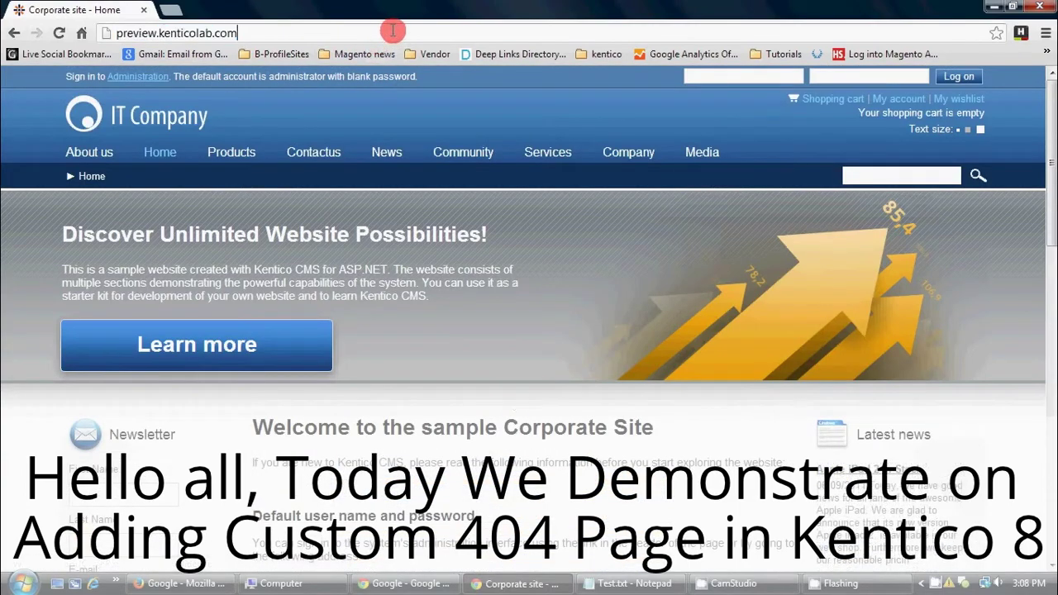
text(/sdfds)
key(Return)
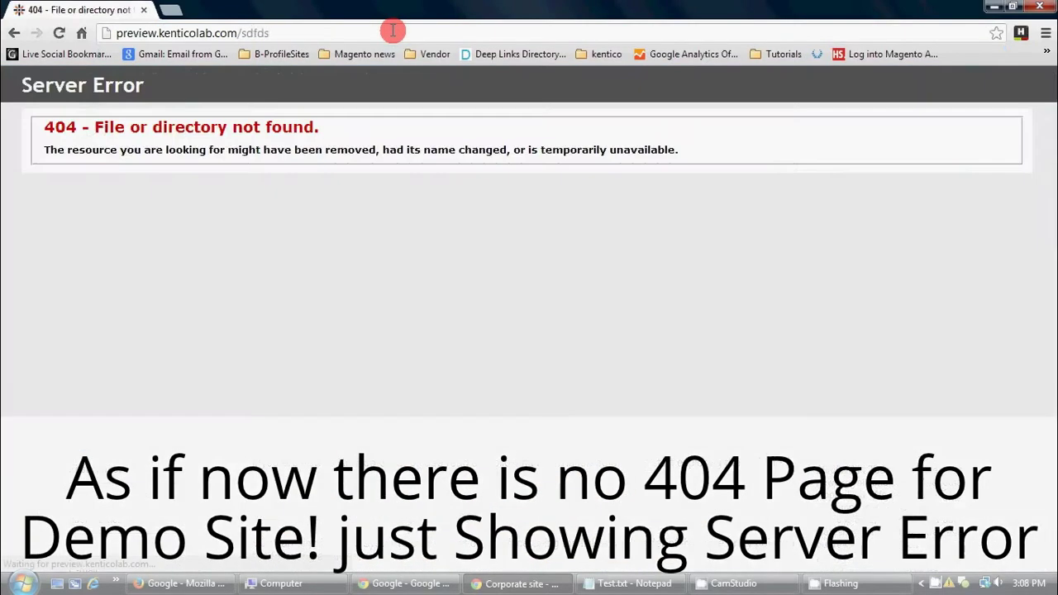
Highlight the 404 code and Server Error heading on the generic error page.
double_click(58, 126)
drag(143, 86, 35, 86)
click(123, 200)
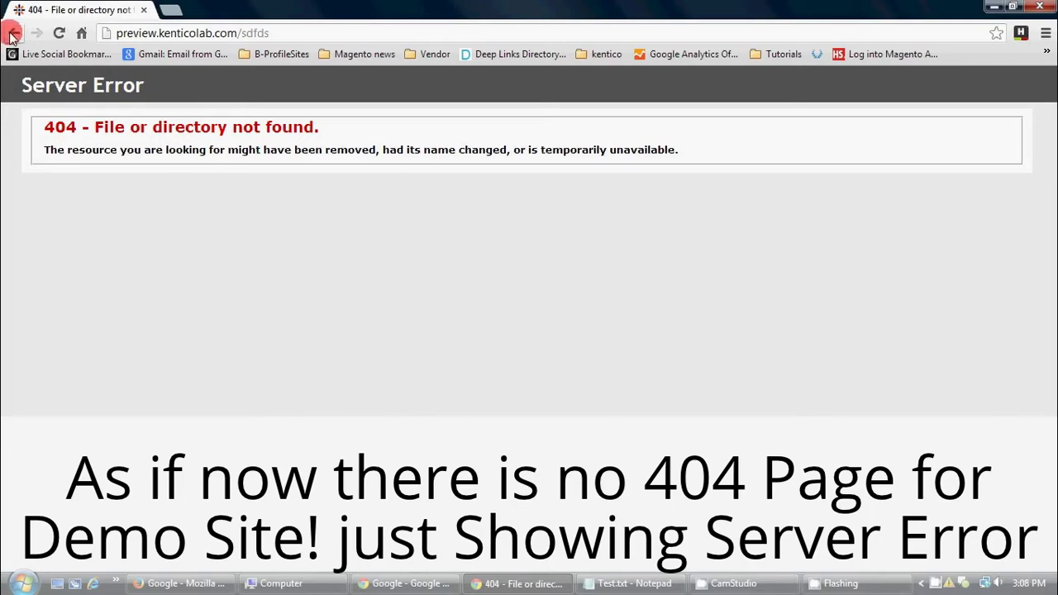
Scroll through the restored Corporate Site home page at preview.kenticolab.com.
scroll(550, 371, down, 5)
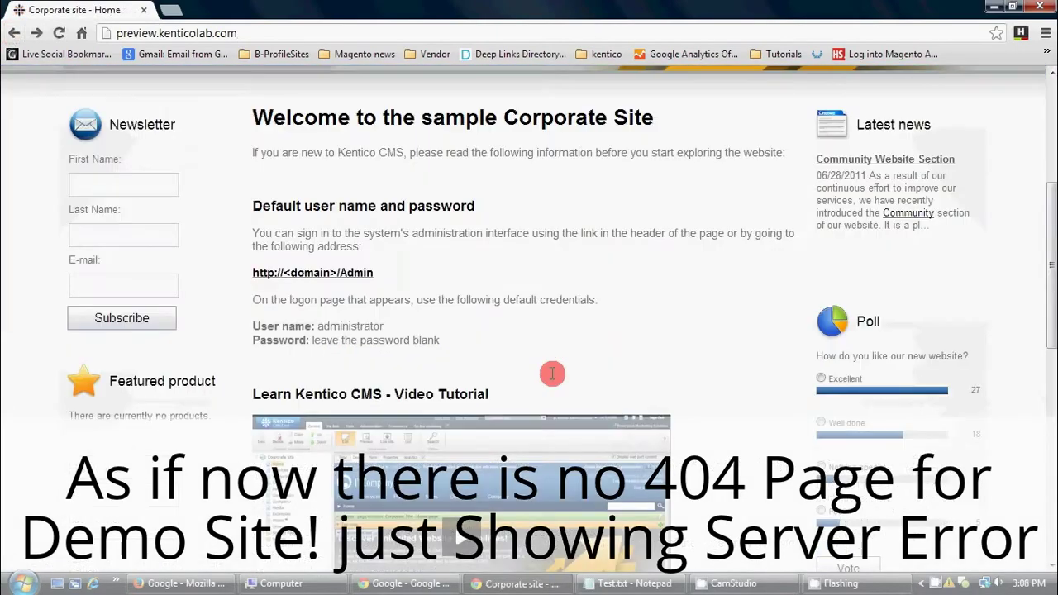
scroll(552, 378, down, 3)
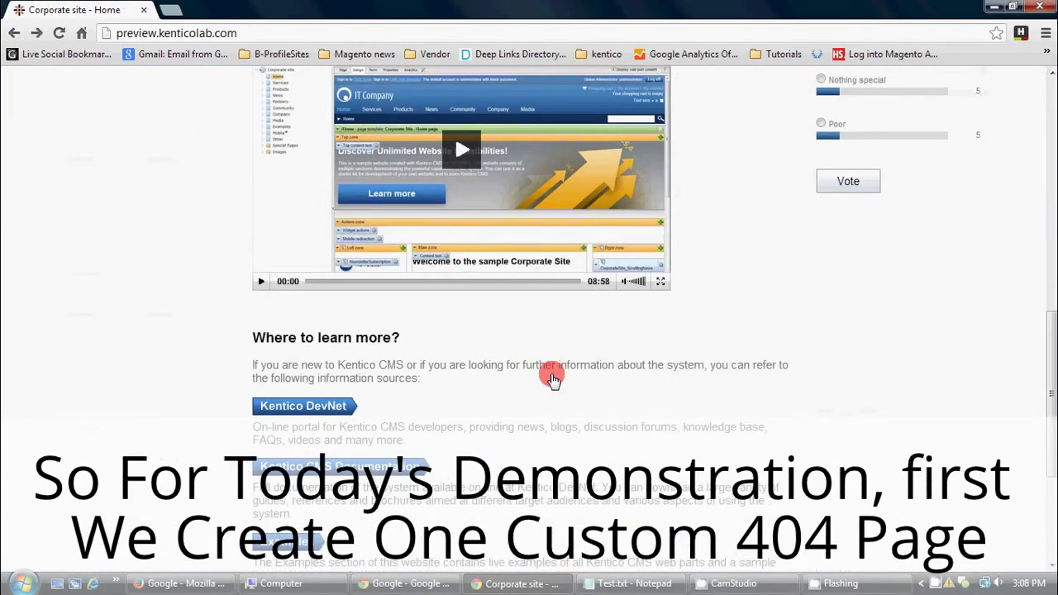
scroll(552, 378, up, 5)
scroll(552, 377, up, 4)
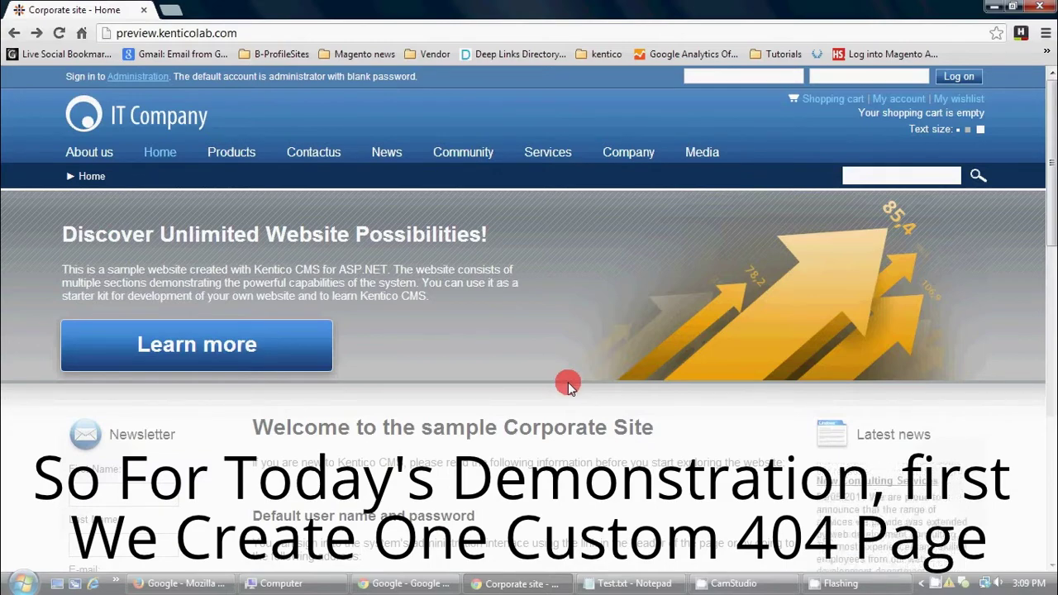
scroll(567, 385, down, 3)
scroll(567, 388, down, 1)
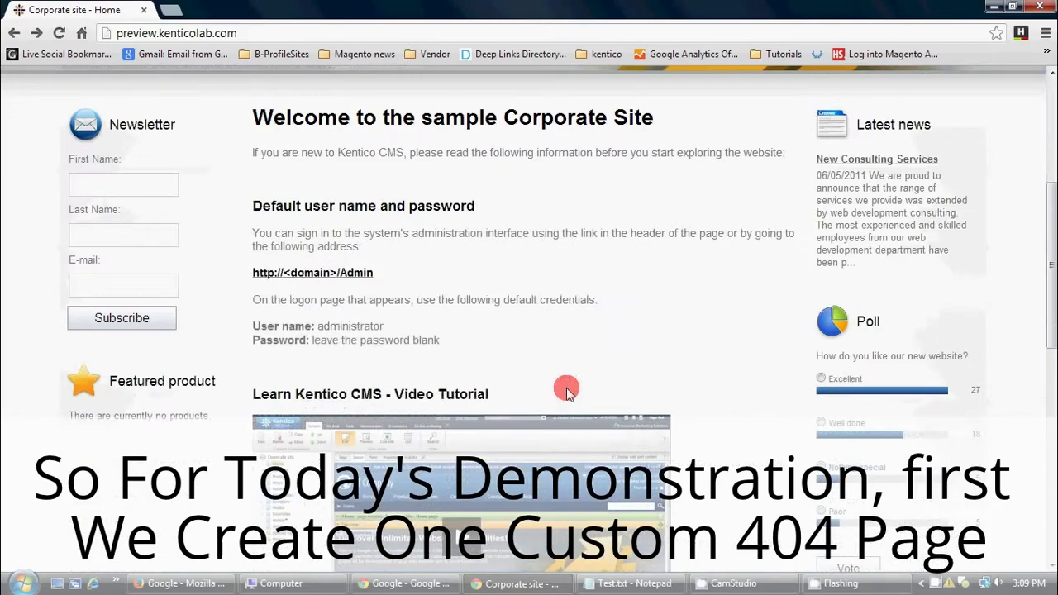
scroll(567, 389, up, 4)
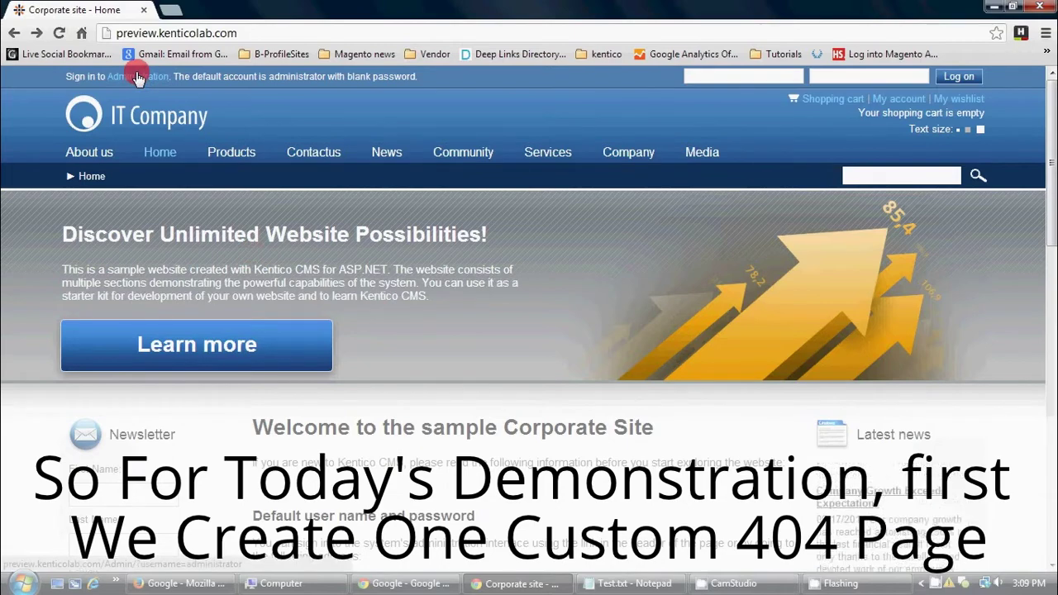
Log on to the administration interface as administrator with a blank password.
click(138, 76)
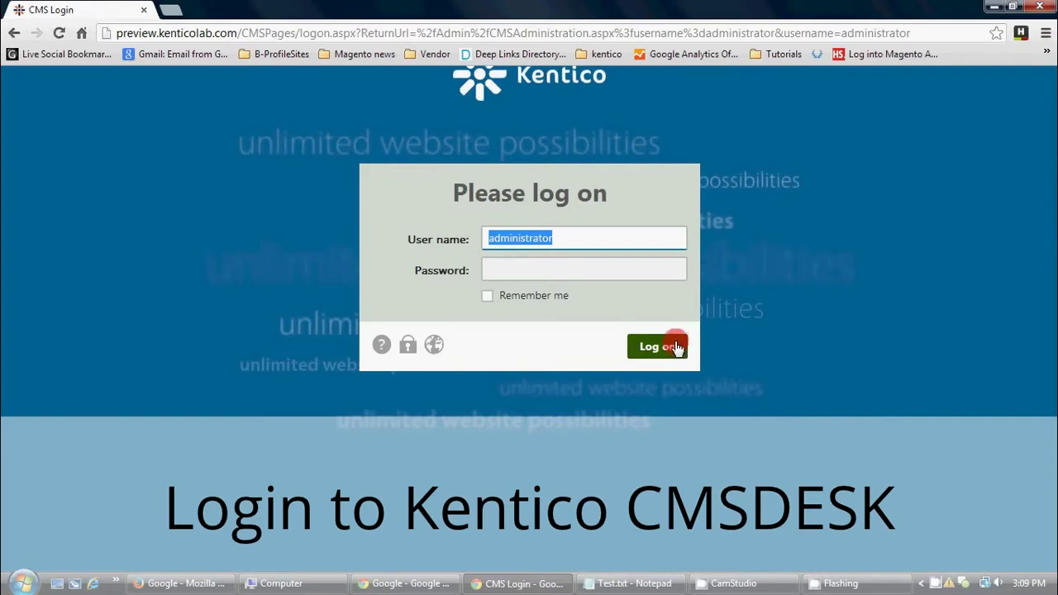
click(675, 347)
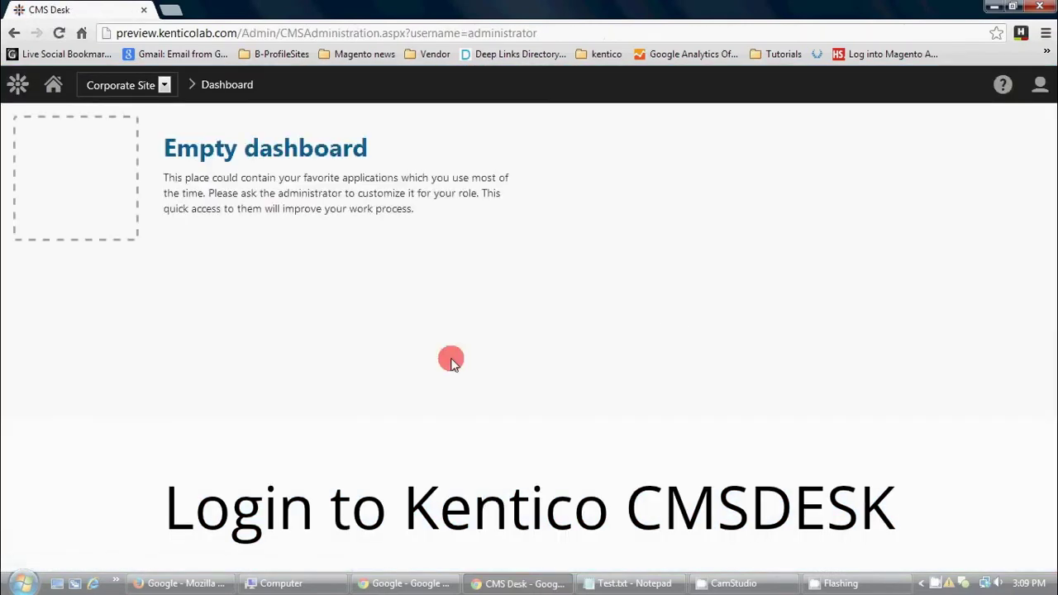
Open the Documents & Pages application from the Content management group.
click(30, 98)
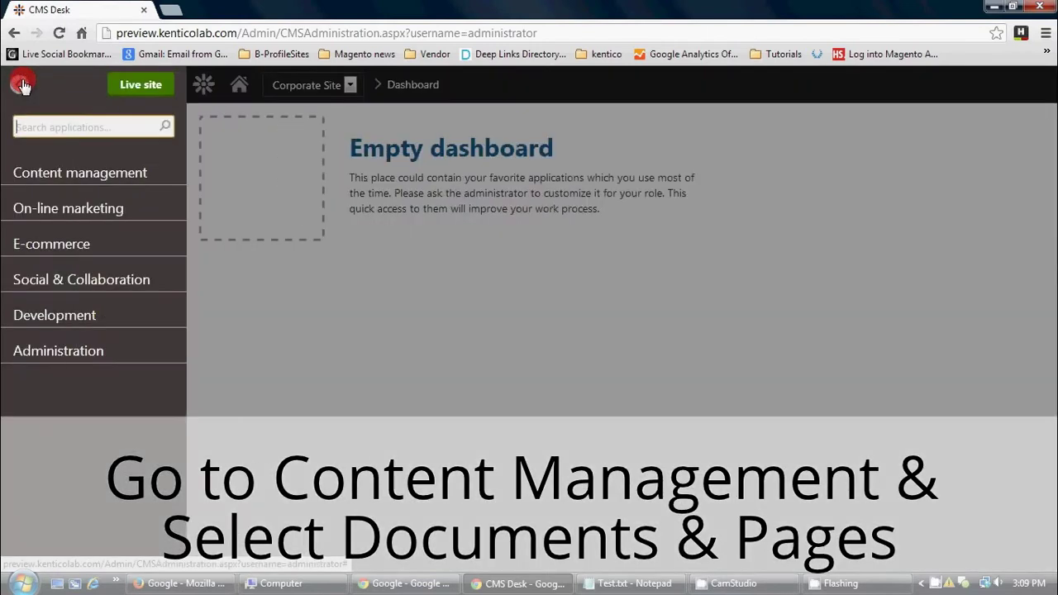
click(56, 176)
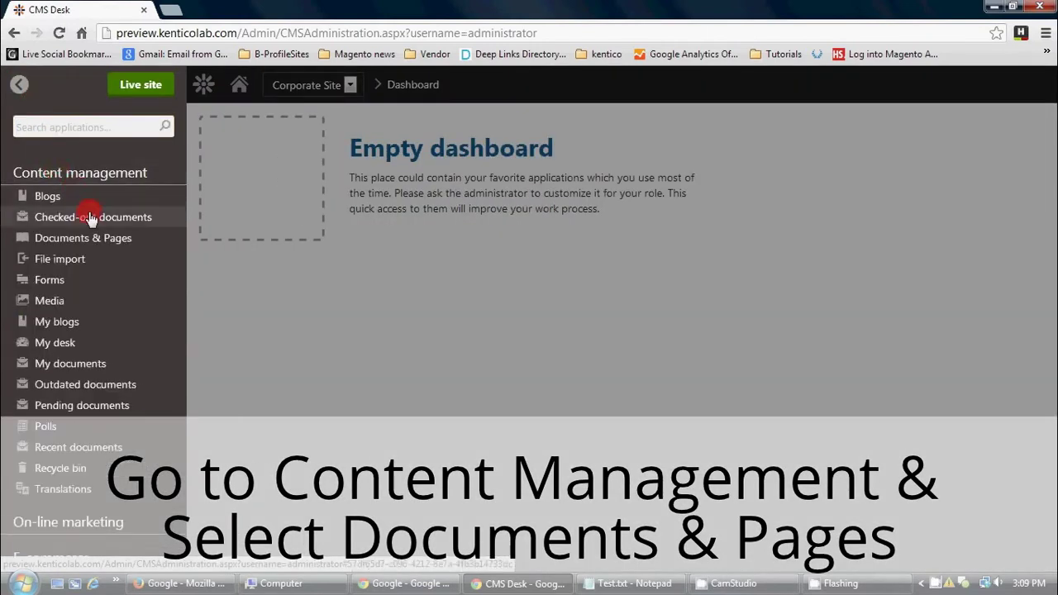
click(96, 248)
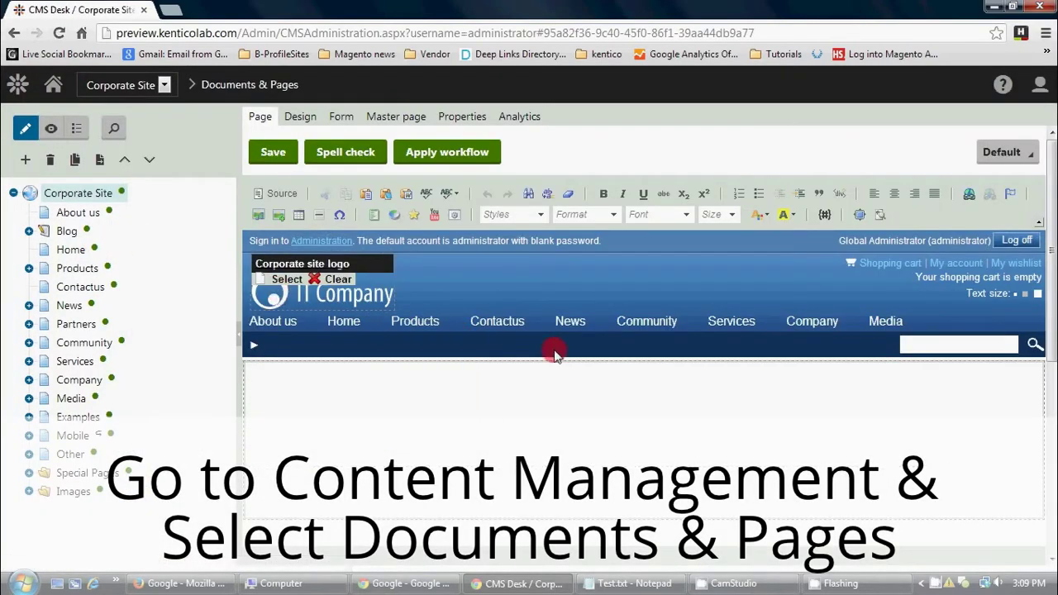
Start a new Page (menu item) document under Corporate Site using New....
right_click(90, 200)
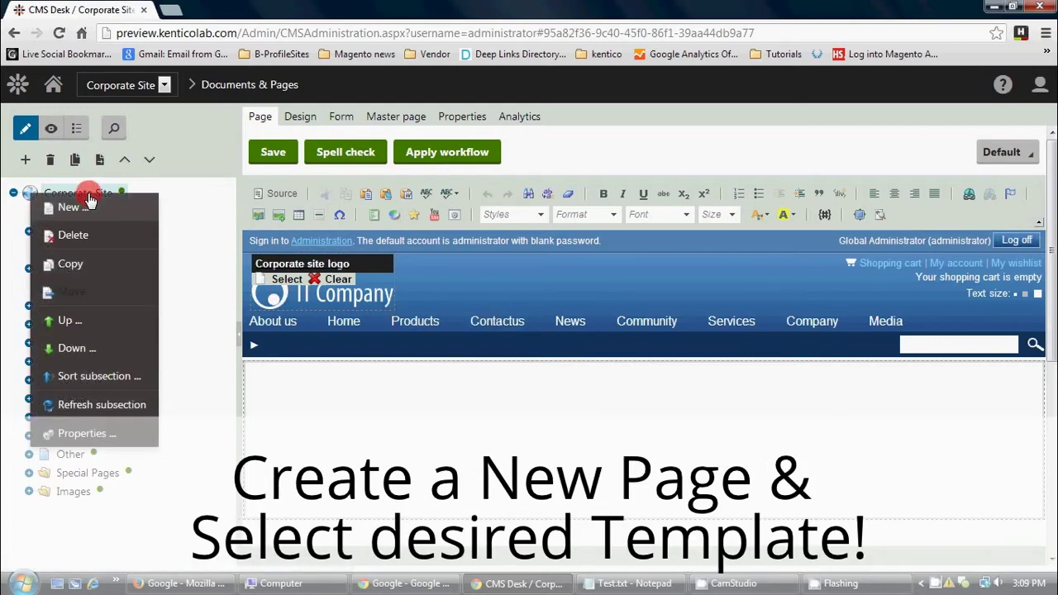
mouse_move(90, 202)
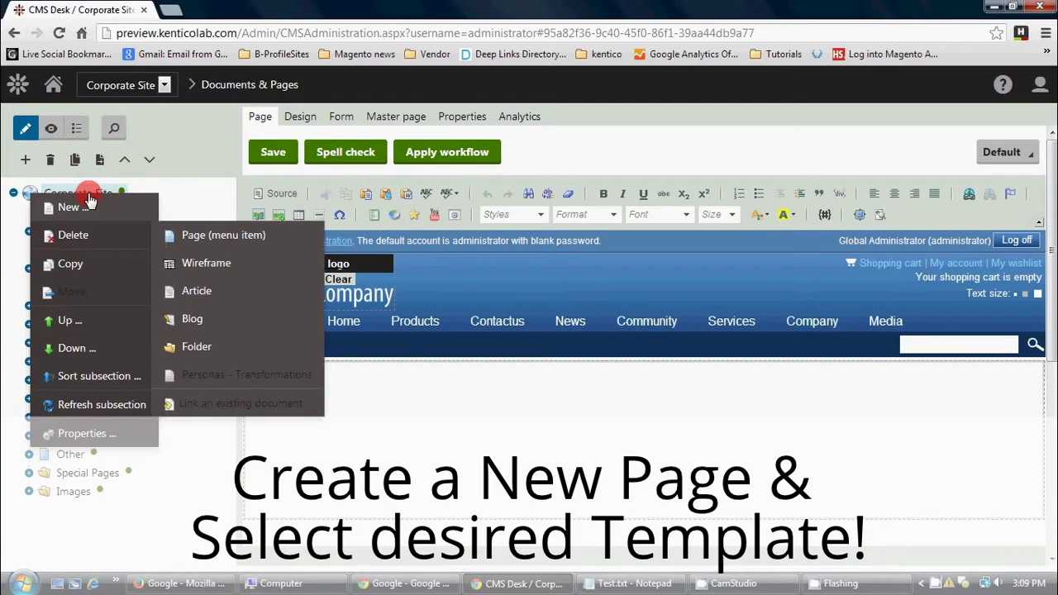
click(98, 214)
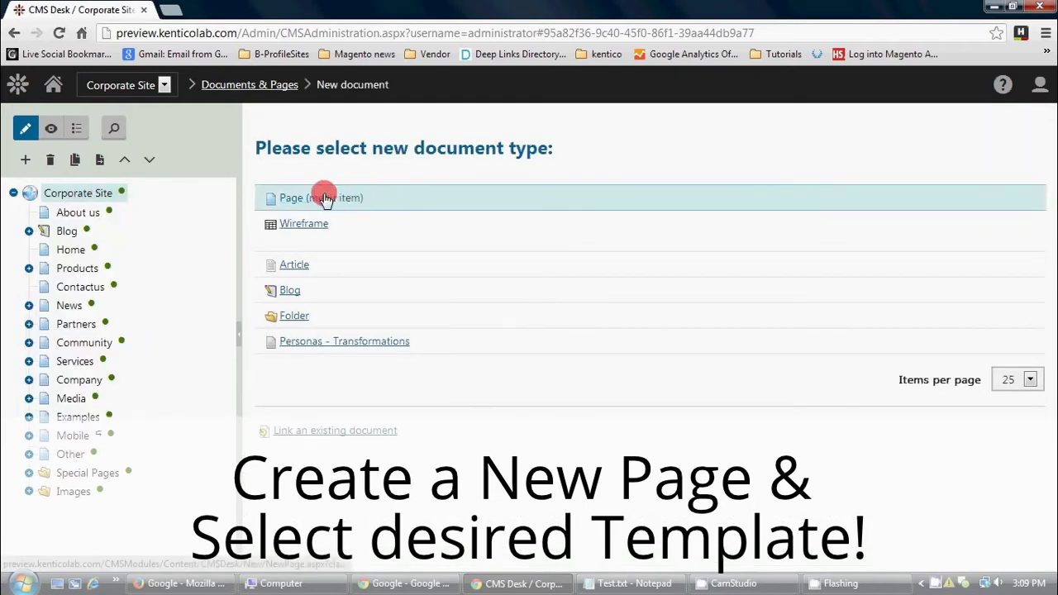
drag(378, 196, 266, 197)
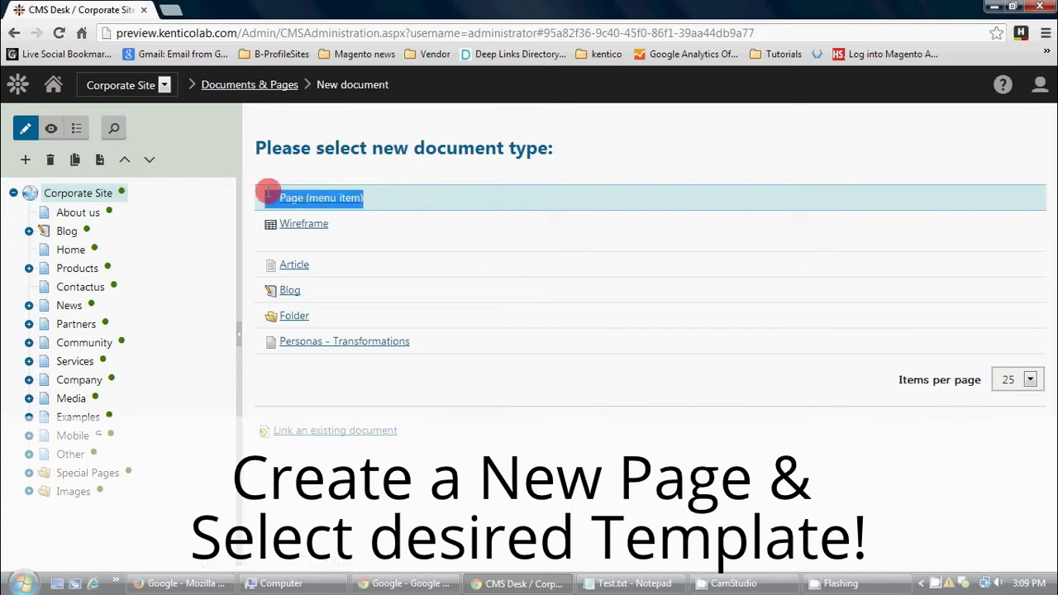
click(367, 171)
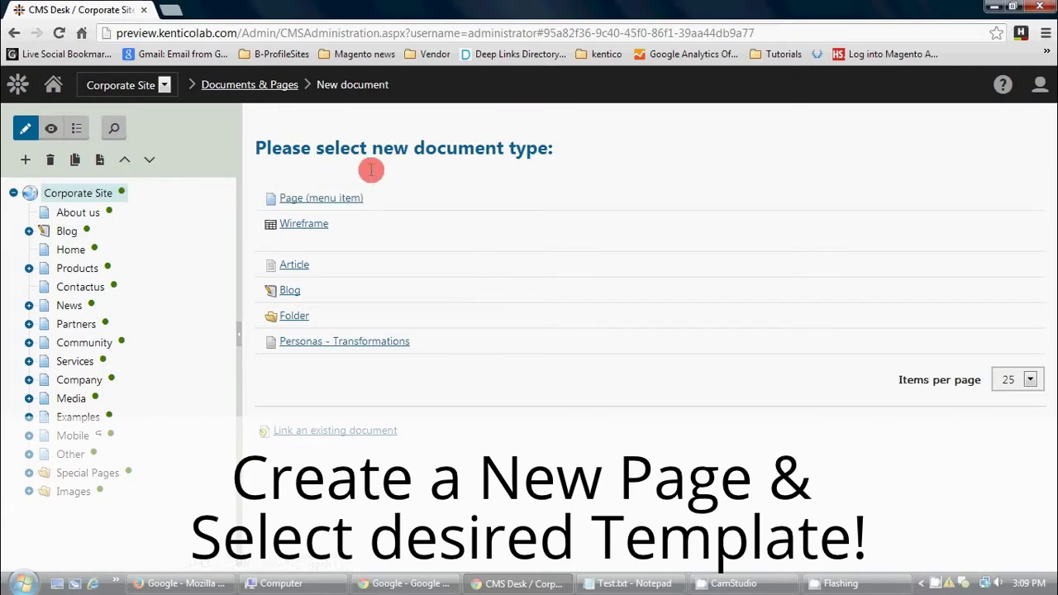
click(339, 200)
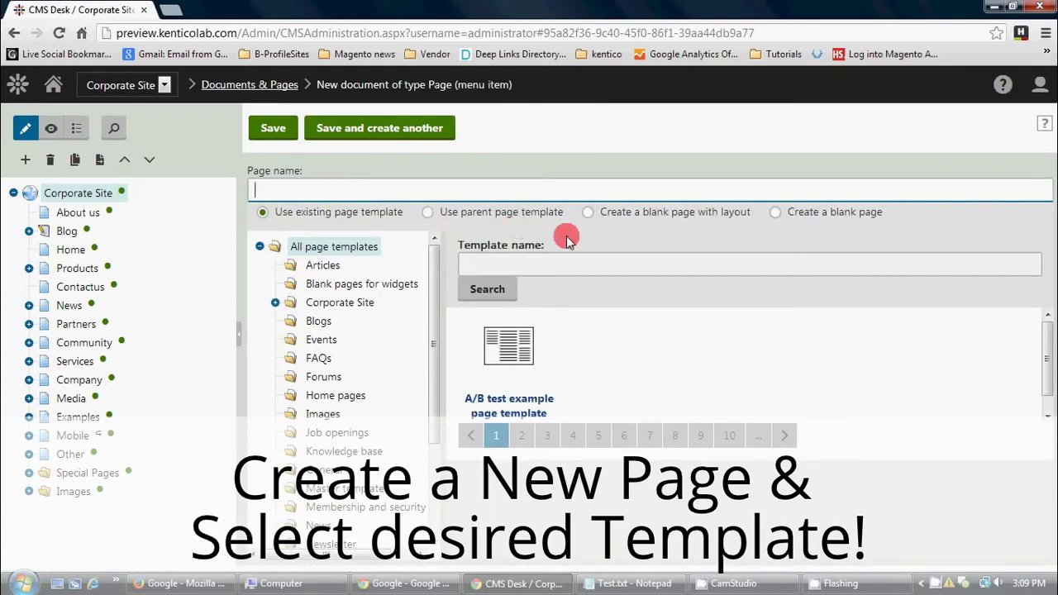
Name the new page 404, choose Use parent page template, and save it.
click(430, 221)
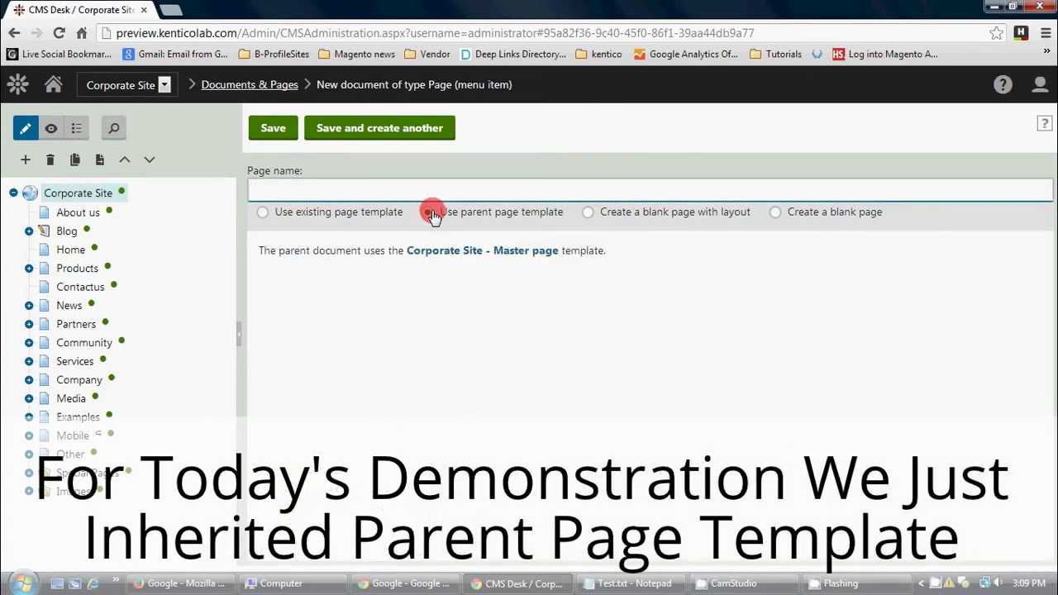
click(261, 214)
scroll(354, 417, down, 2)
scroll(342, 414, up, 2)
click(428, 219)
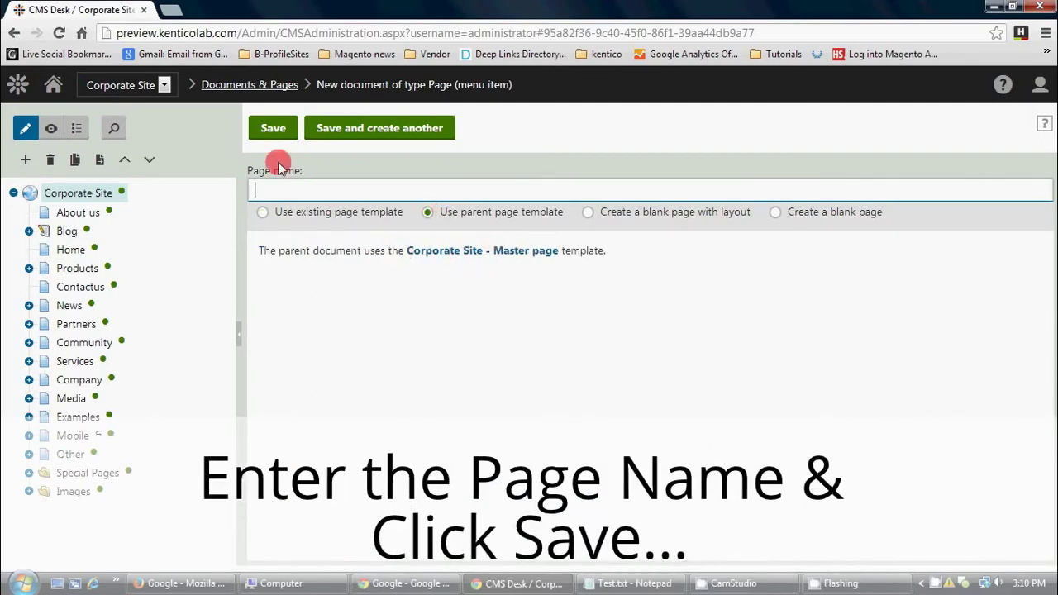
click(287, 193)
text(404)
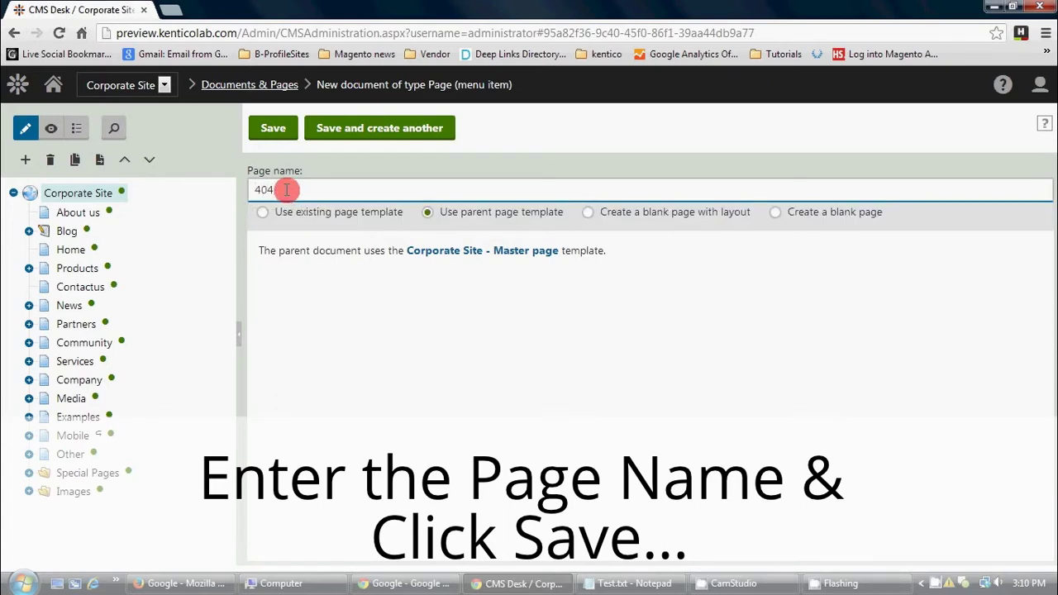
click(279, 135)
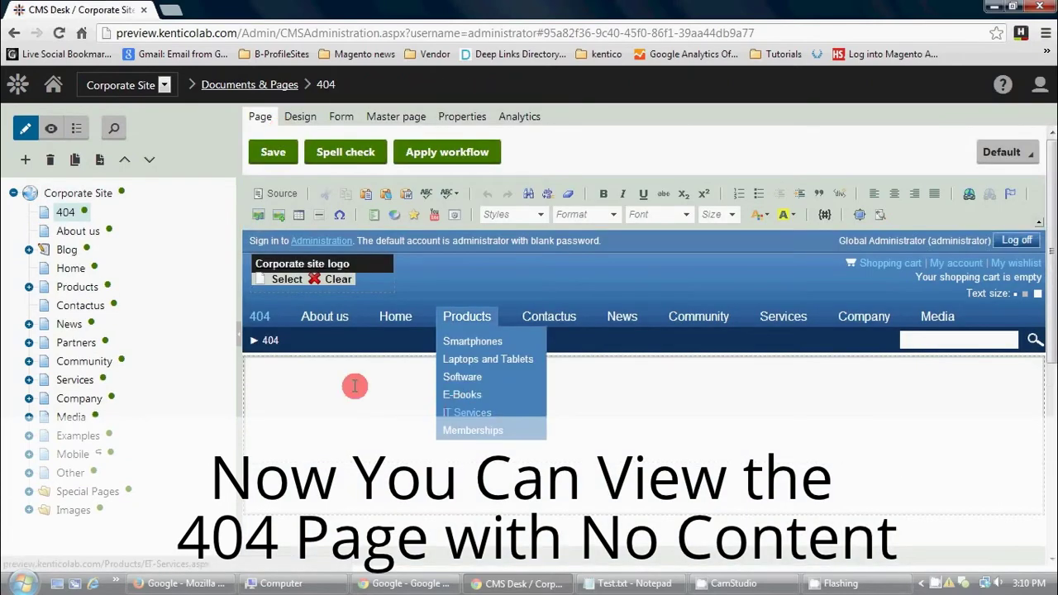
Copy the 'resource has been removed' message from Notepad Test.txt for the 404 page.
click(360, 432)
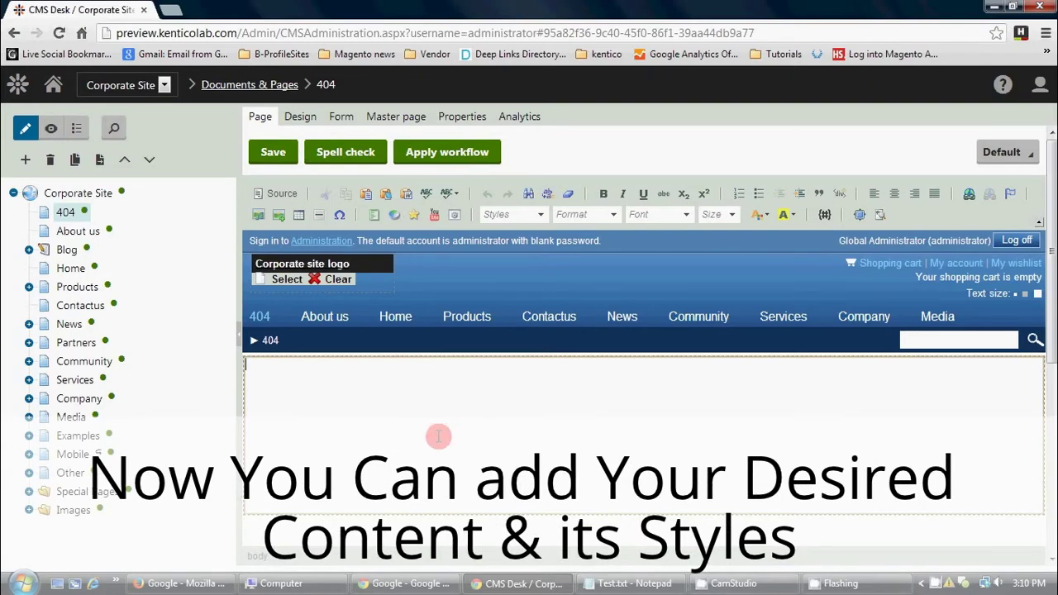
click(636, 583)
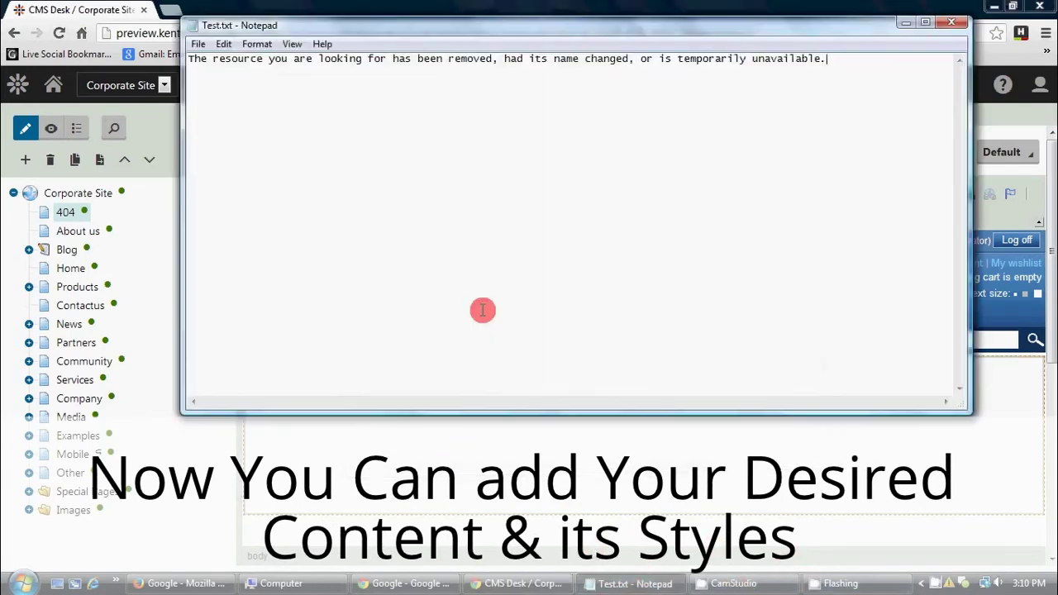
key(ctrl+a)
key(ctrl+c)
click(506, 480)
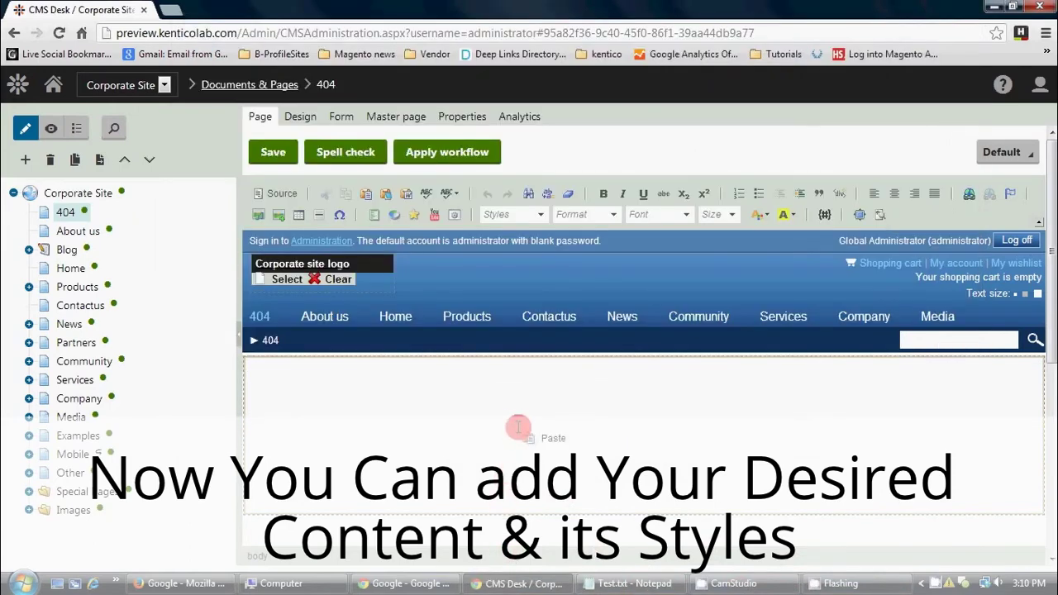
Paste the 'resource you are looking for has been removed' message through the Paste dialog and select it.
click(551, 438)
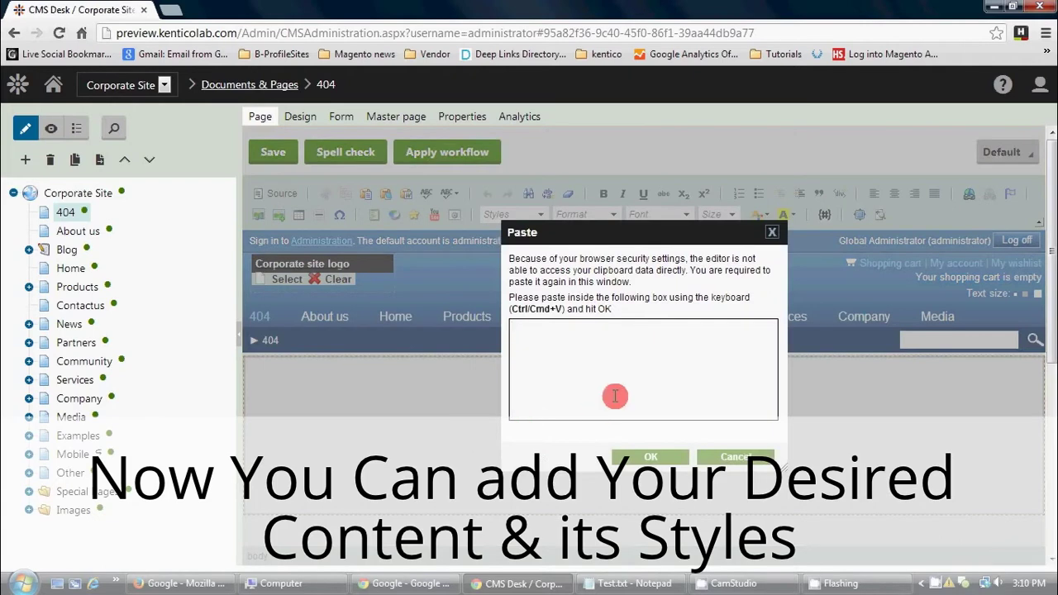
key(ctrl+v)
click(651, 458)
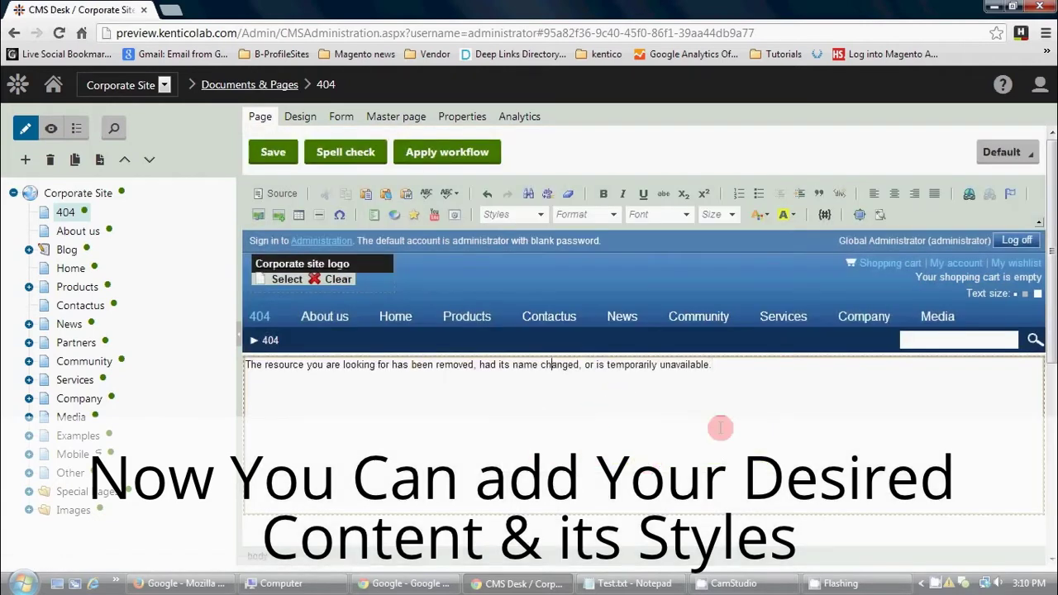
drag(767, 395, 200, 361)
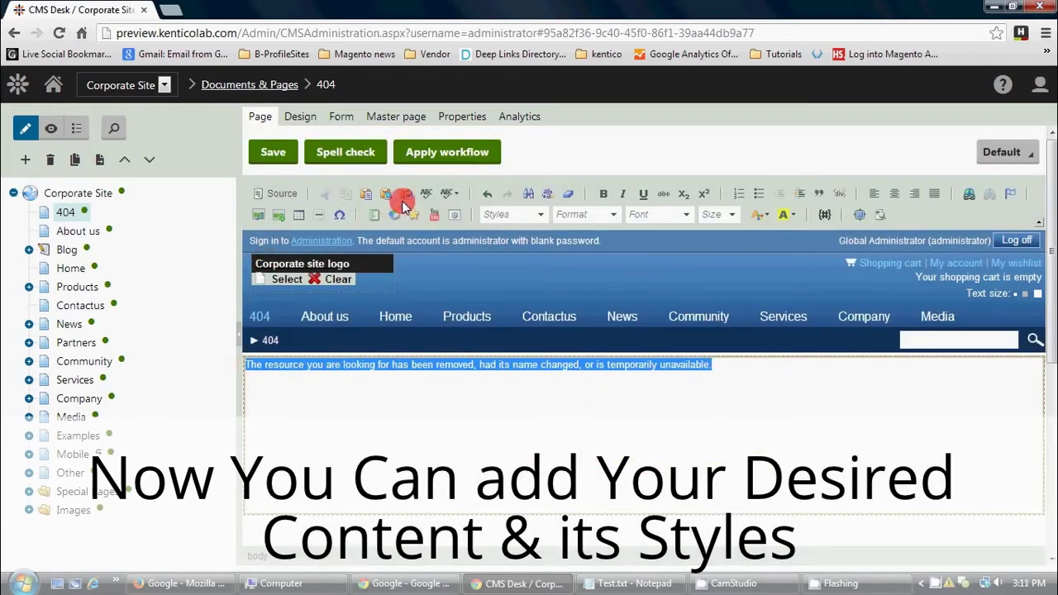
Format the message as bold, centered Heading 1 and add a blank line above it.
click(603, 194)
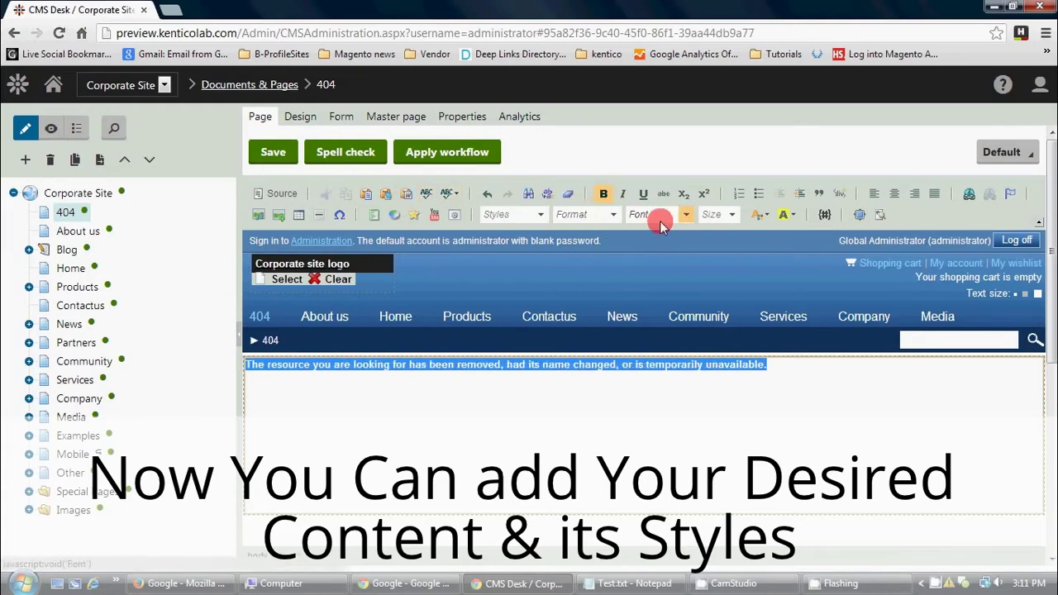
click(898, 196)
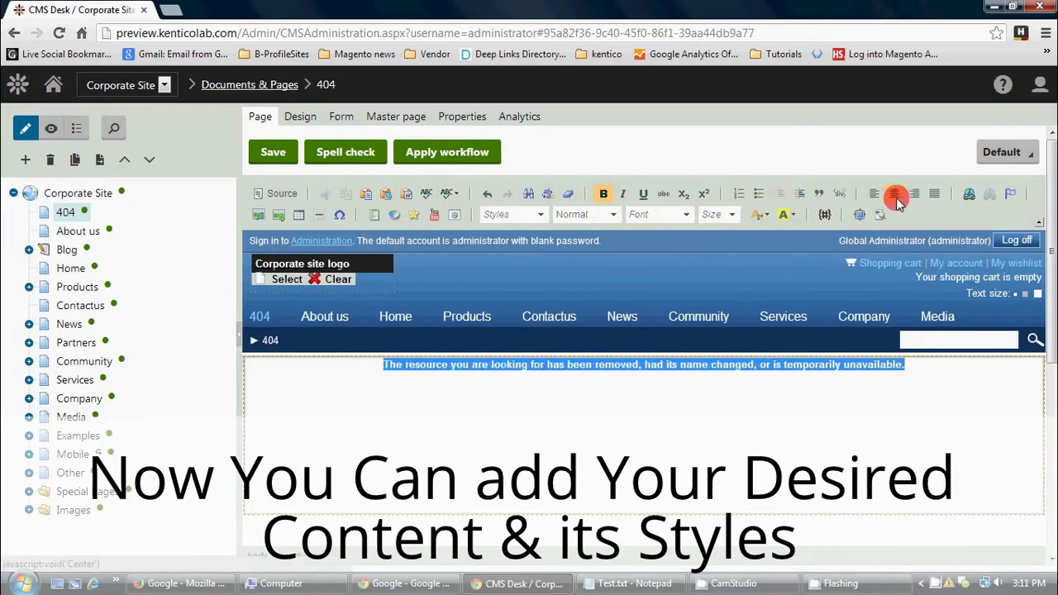
click(594, 217)
scroll(608, 314, up, 3)
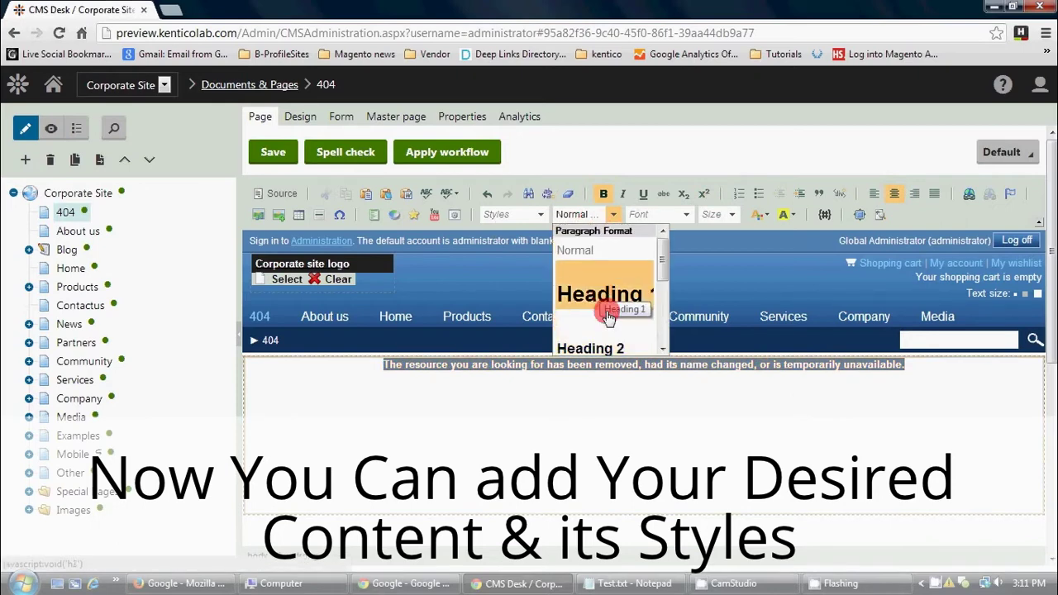
click(607, 314)
click(494, 429)
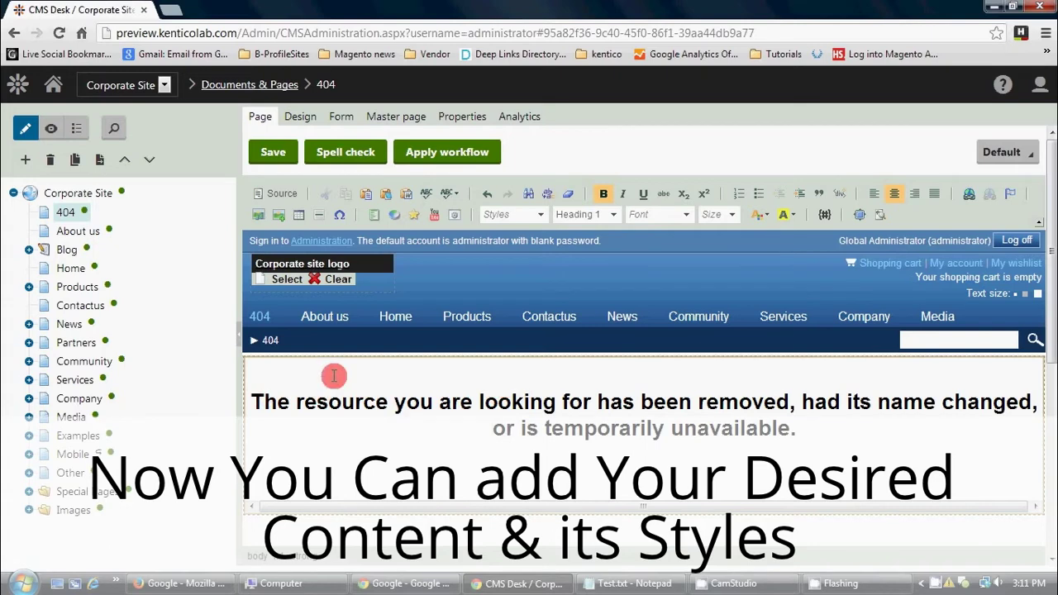
click(318, 376)
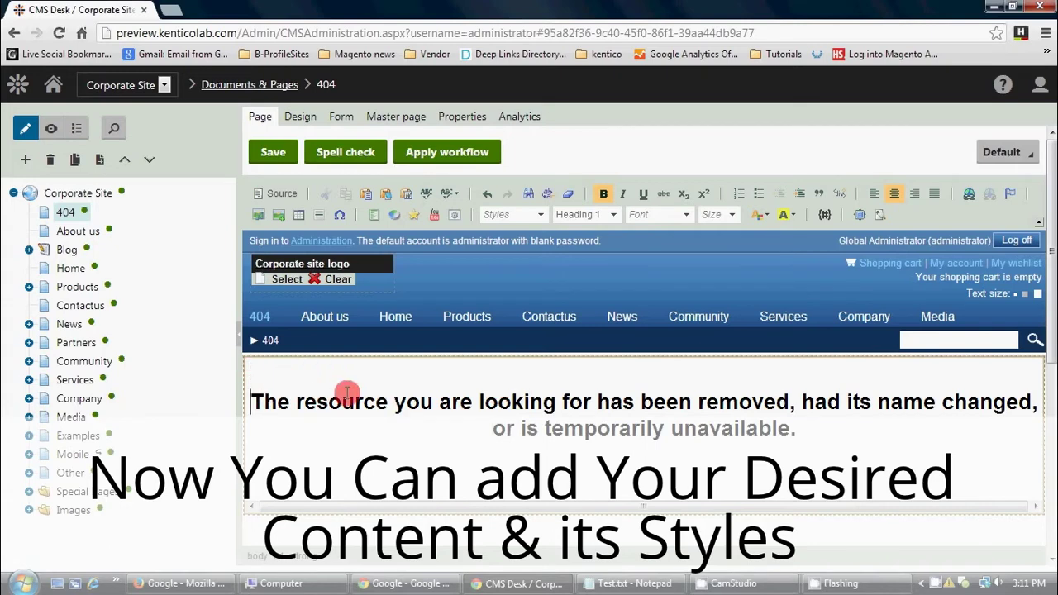
key(Return)
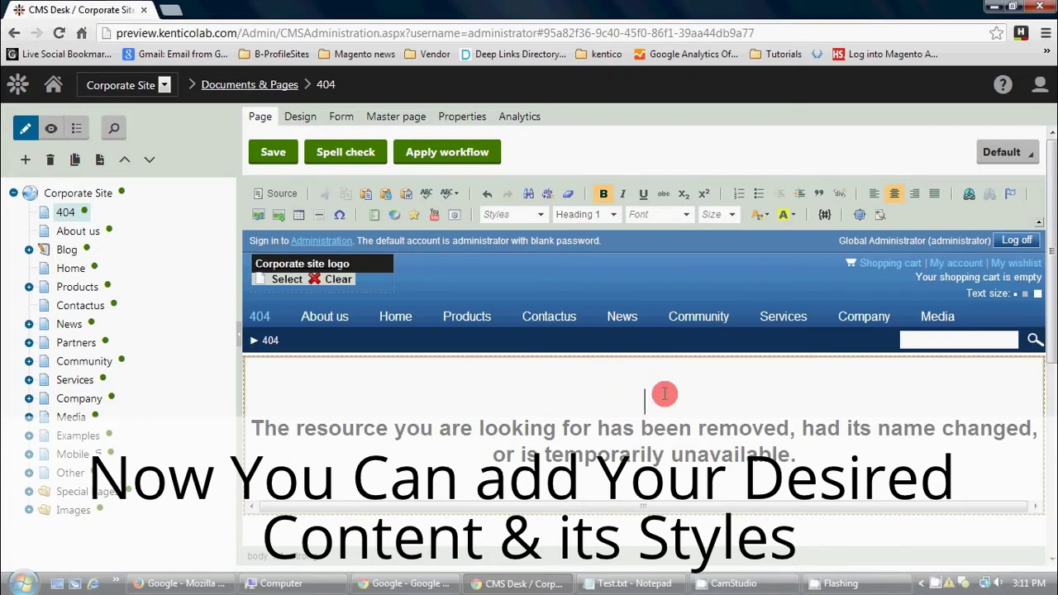
Center-align the 404_man.jpg Sorry image above the message.
scroll(683, 403, down, 2)
scroll(680, 408, up, 2)
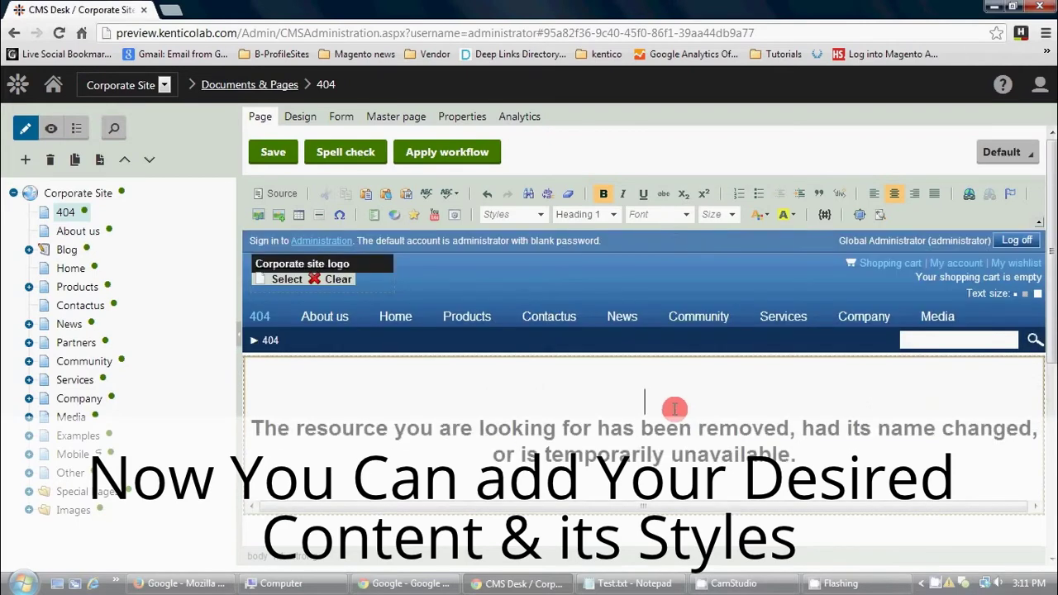
scroll(610, 424, down, 2)
scroll(628, 372, up, 3)
click(633, 361)
scroll(633, 362, down, 2)
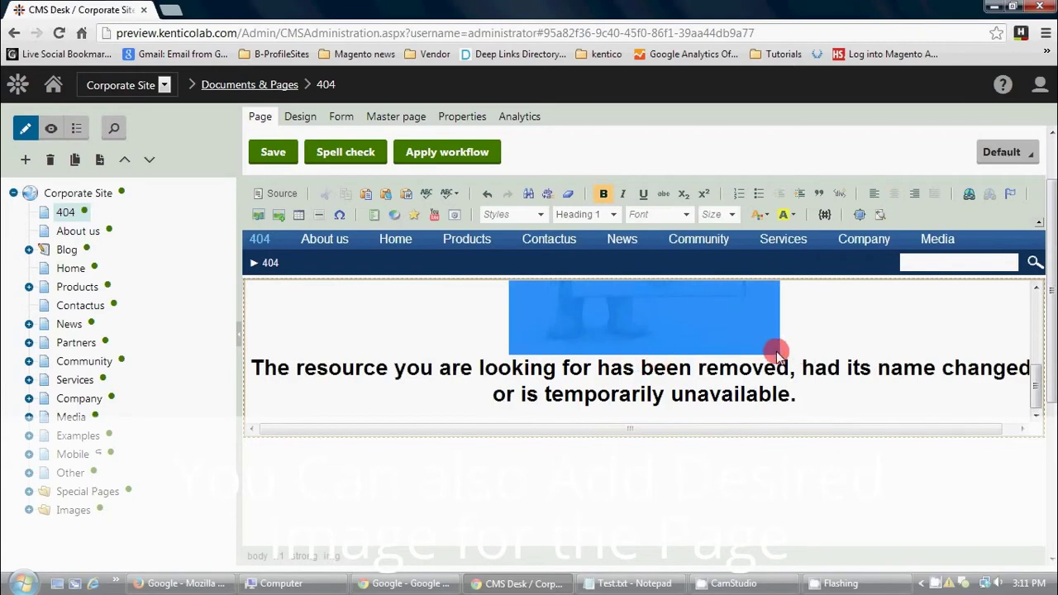
click(825, 331)
Save the 404 page with its image and heading message.
scroll(789, 357, down, 2)
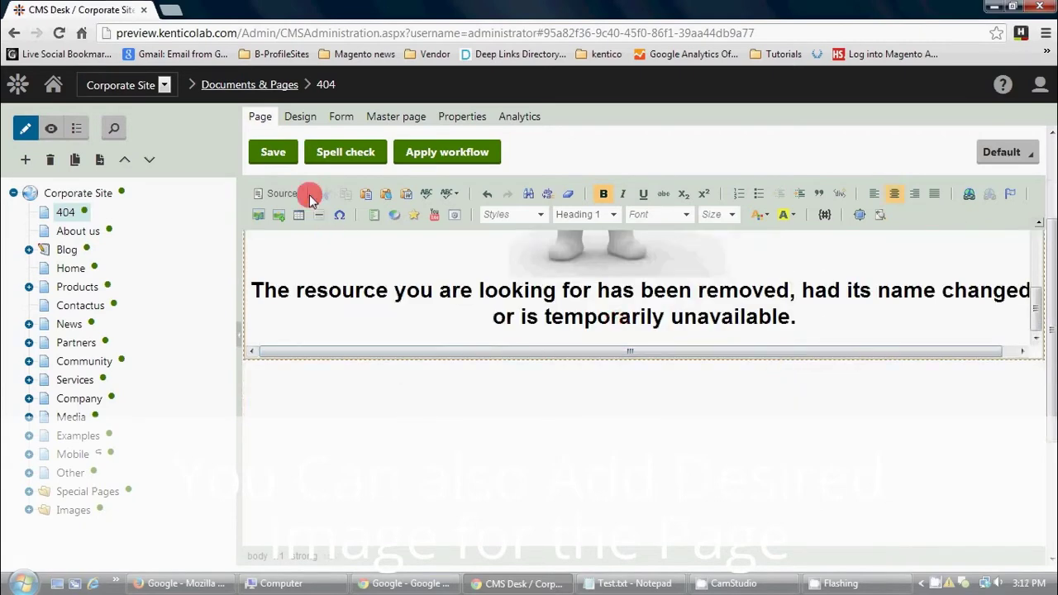
scroll(427, 323, up, 5)
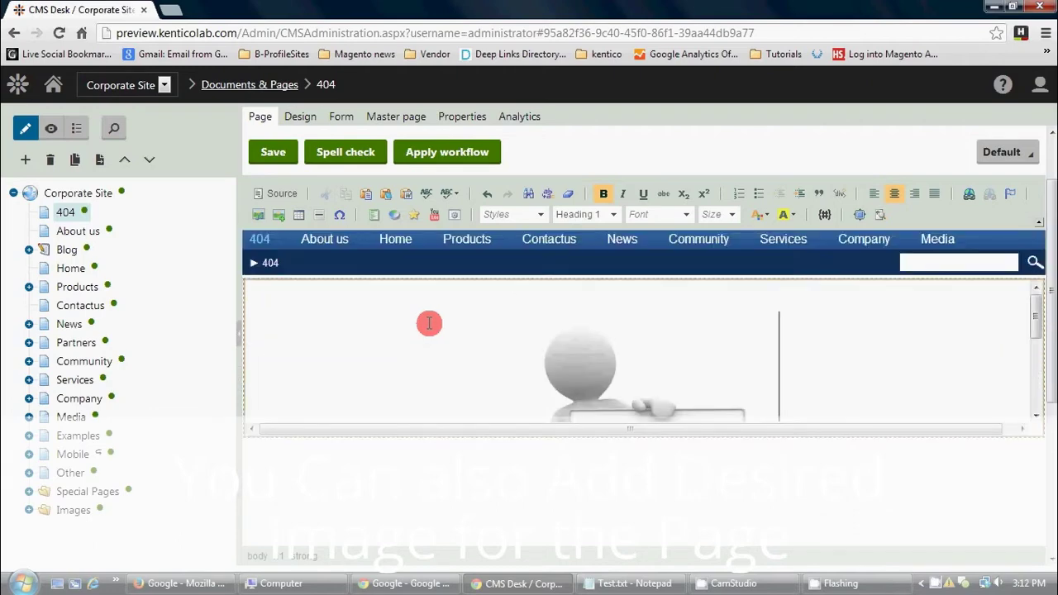
scroll(378, 307, down, 5)
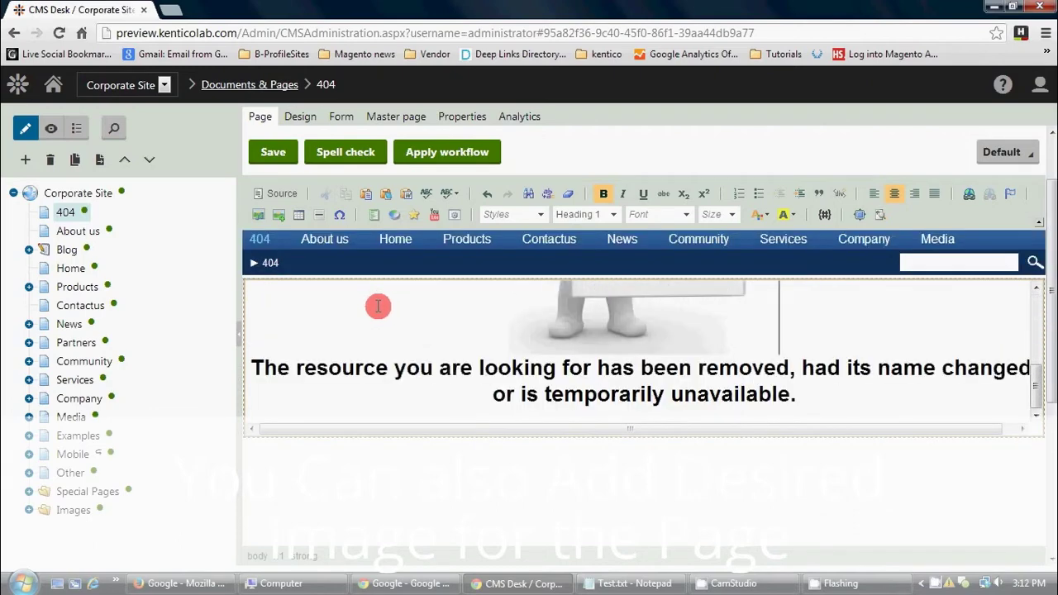
scroll(377, 307, up, 5)
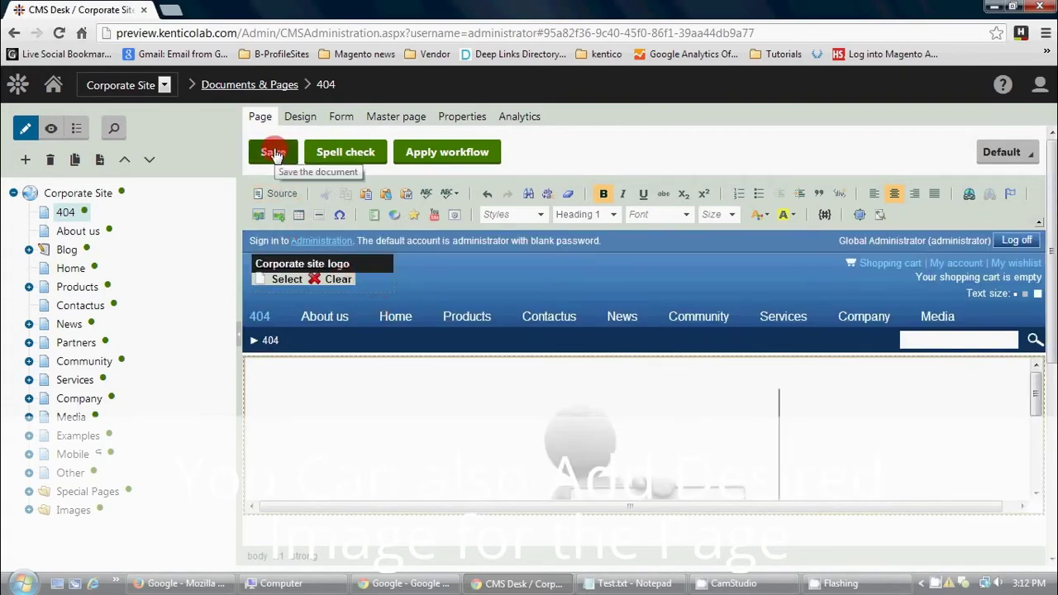
click(273, 153)
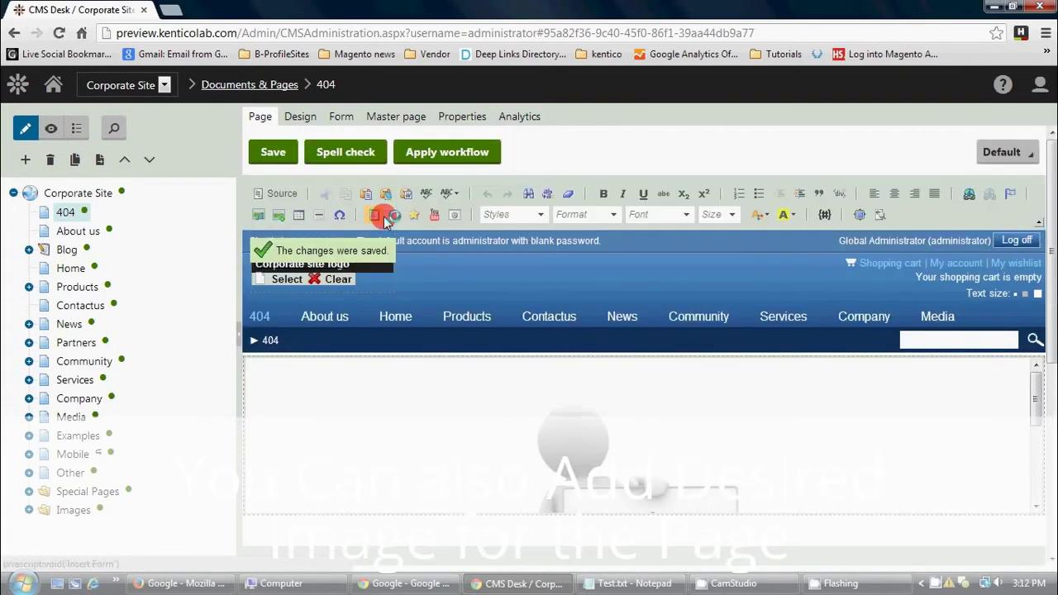
scroll(570, 405, down, 1)
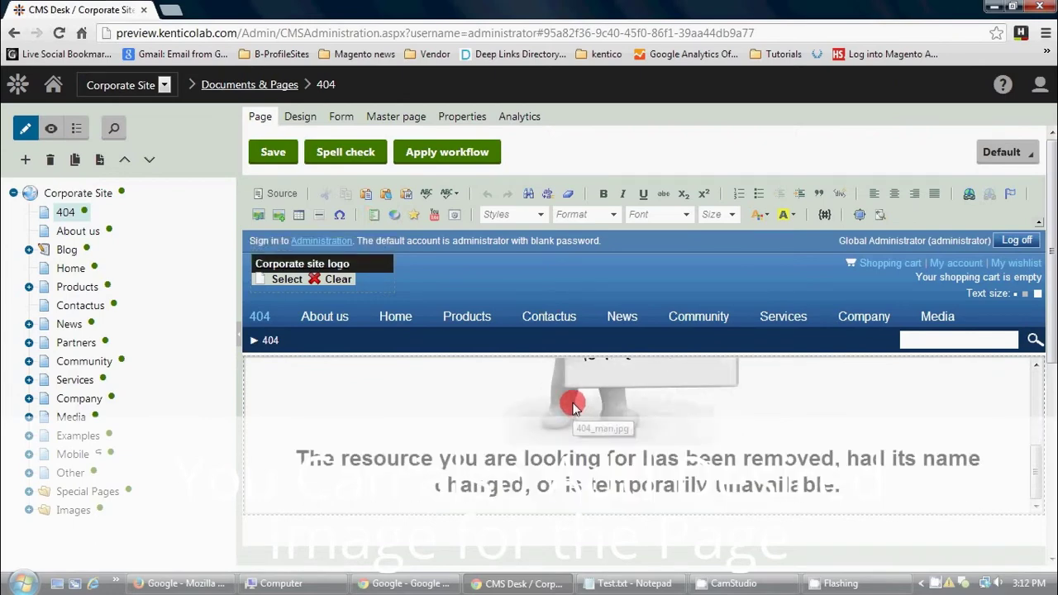
scroll(538, 442, up, 1)
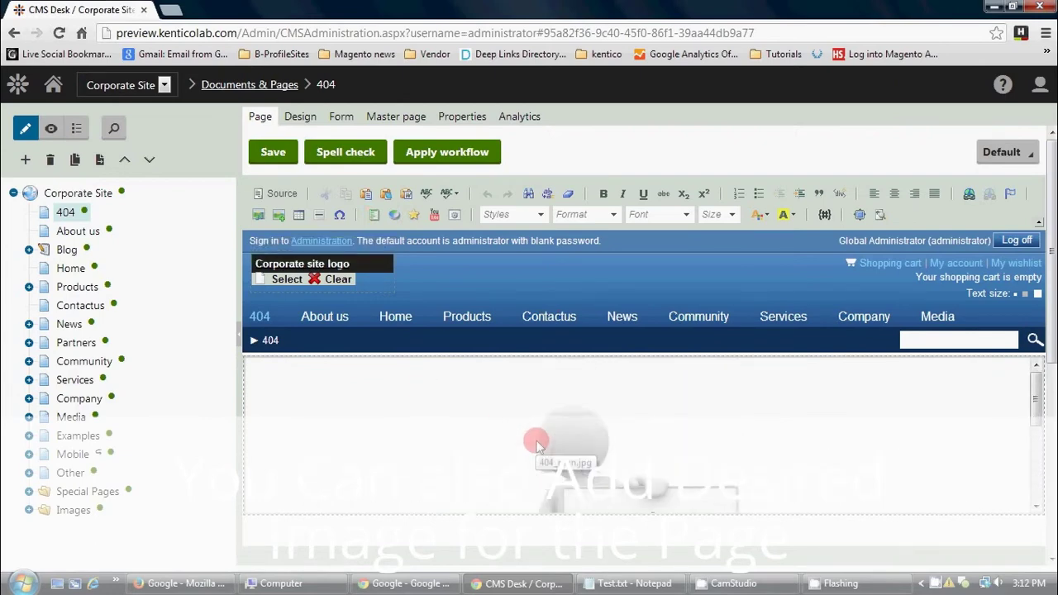
From the 404 page's General properties, open its live URL /404.aspx in a new tab to view it.
click(459, 122)
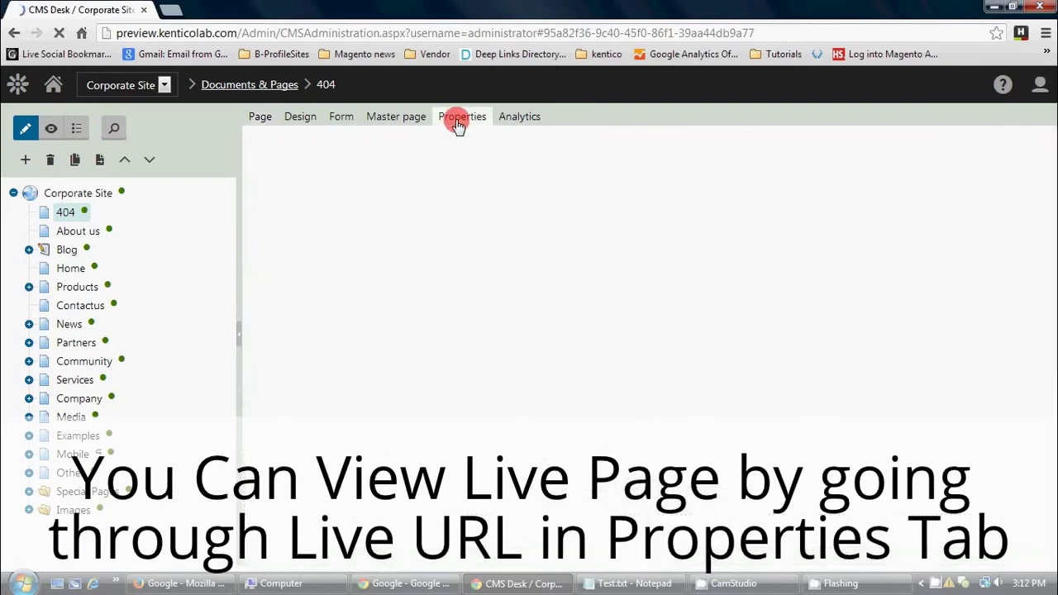
scroll(459, 438, down, 3)
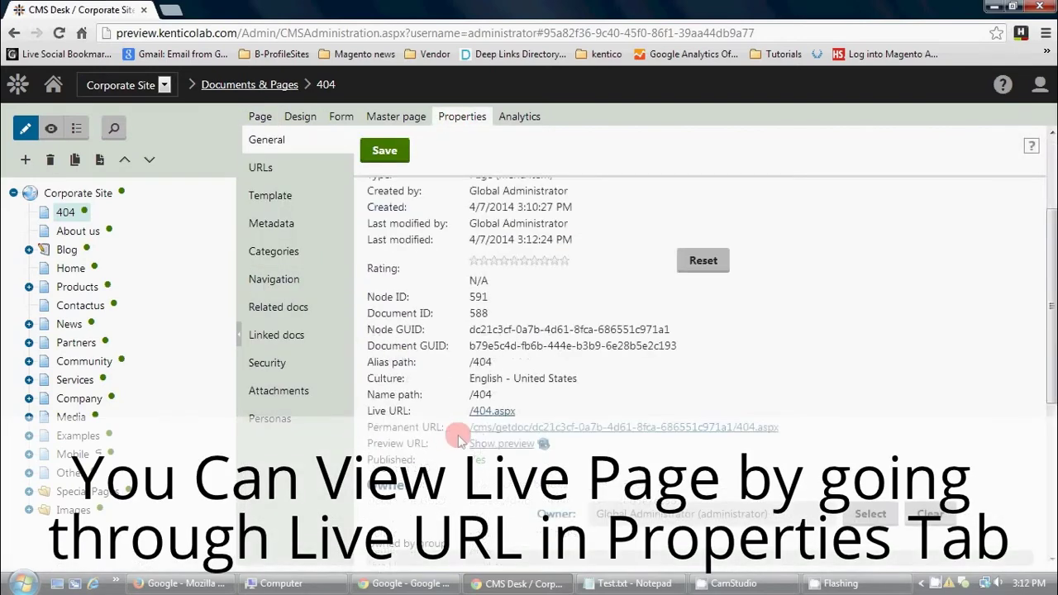
drag(517, 411, 472, 410)
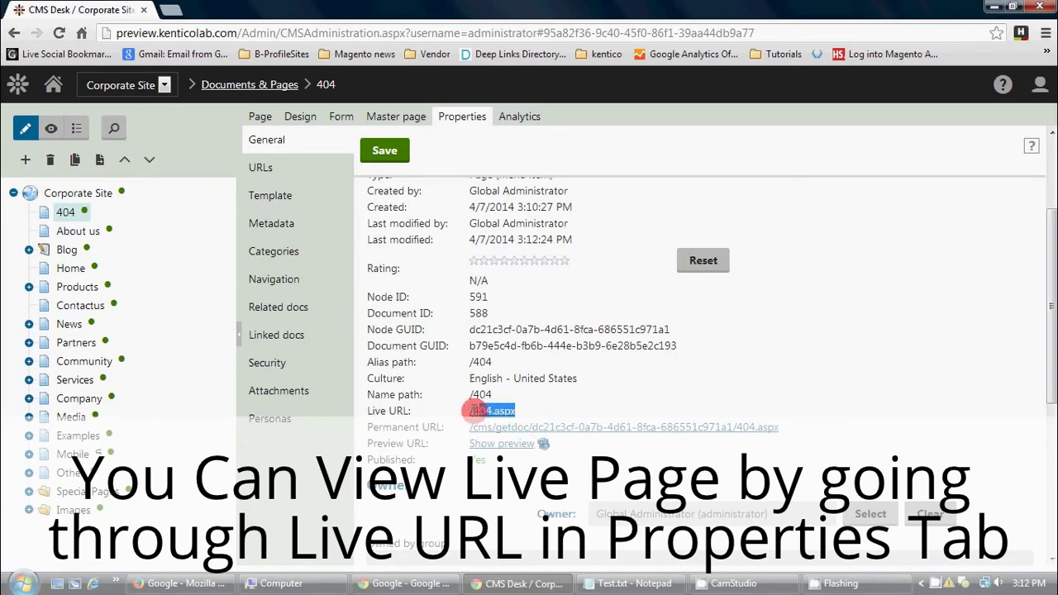
click(472, 410)
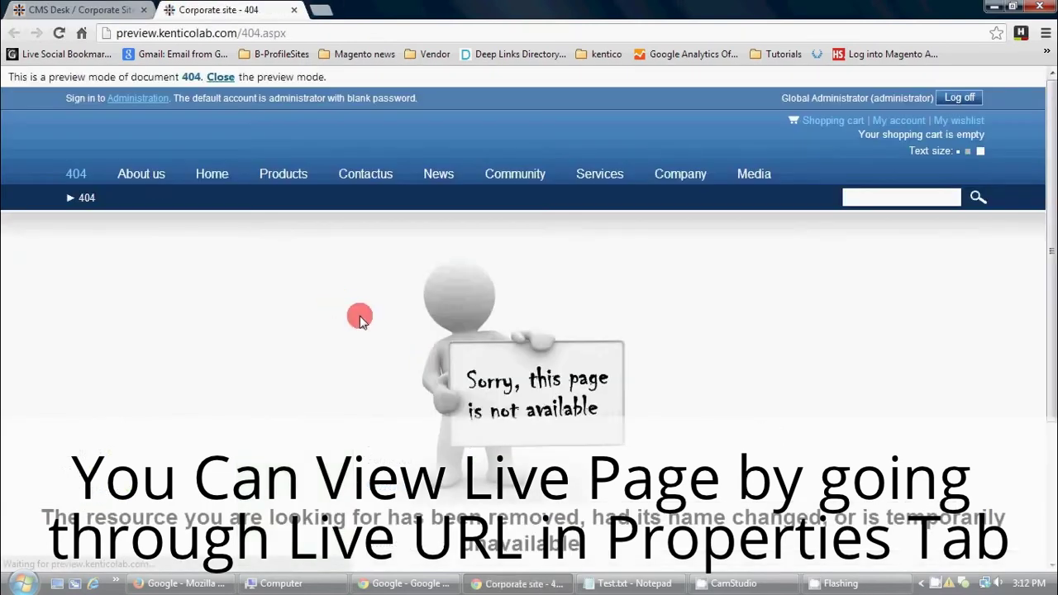
scroll(364, 389, down, 3)
scroll(364, 389, up, 3)
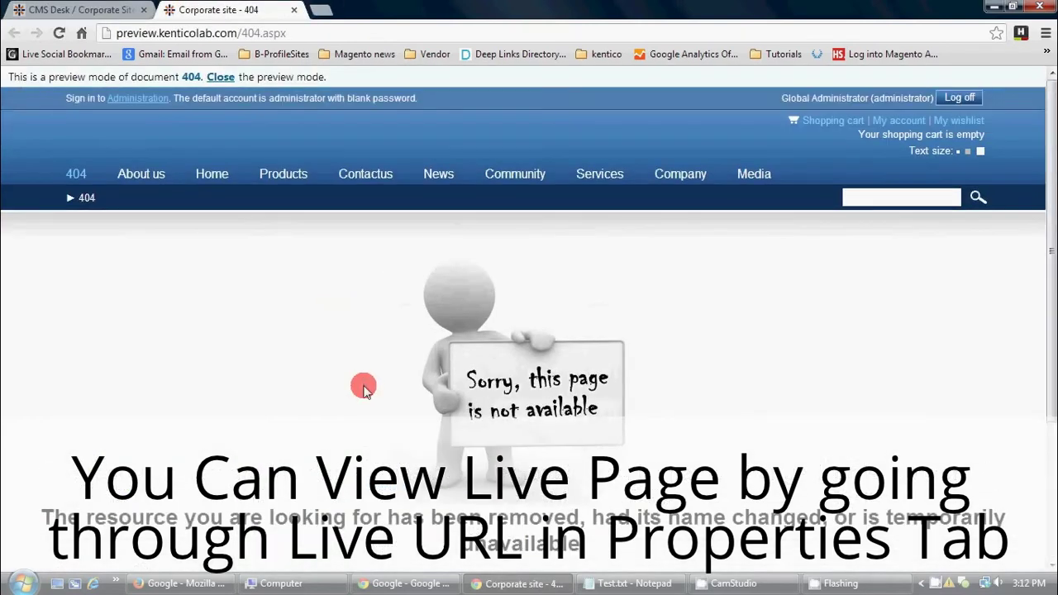
scroll(364, 388, down, 3)
scroll(364, 388, up, 1)
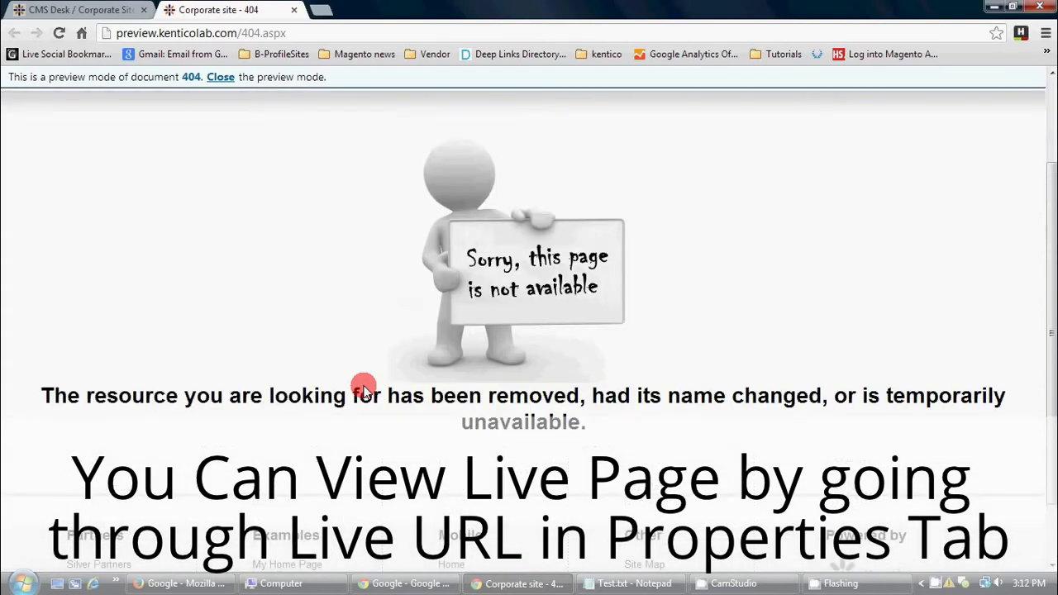
scroll(364, 389, up, 2)
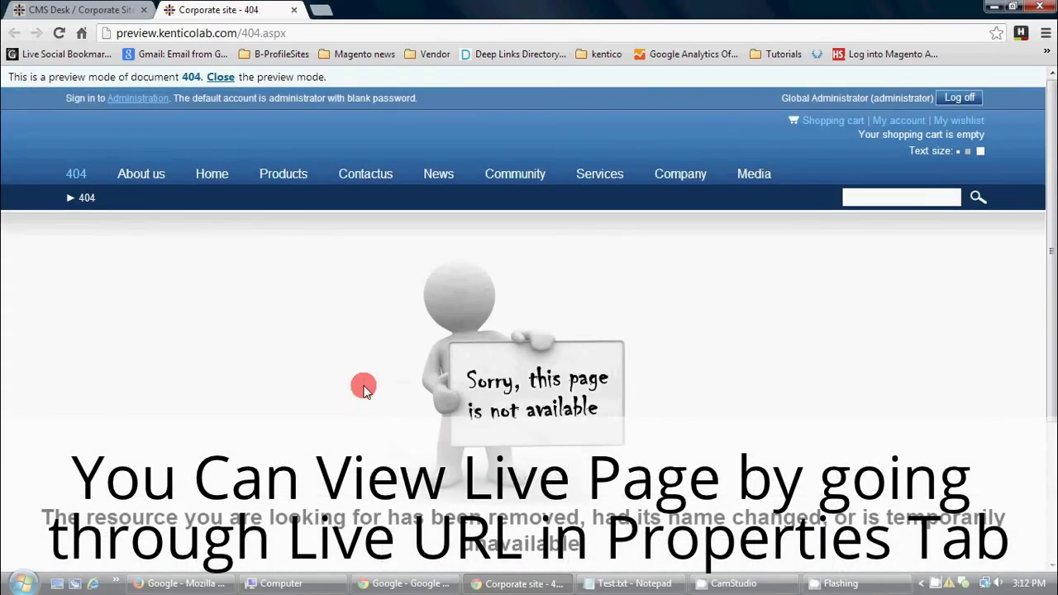
scroll(364, 389, down, 1)
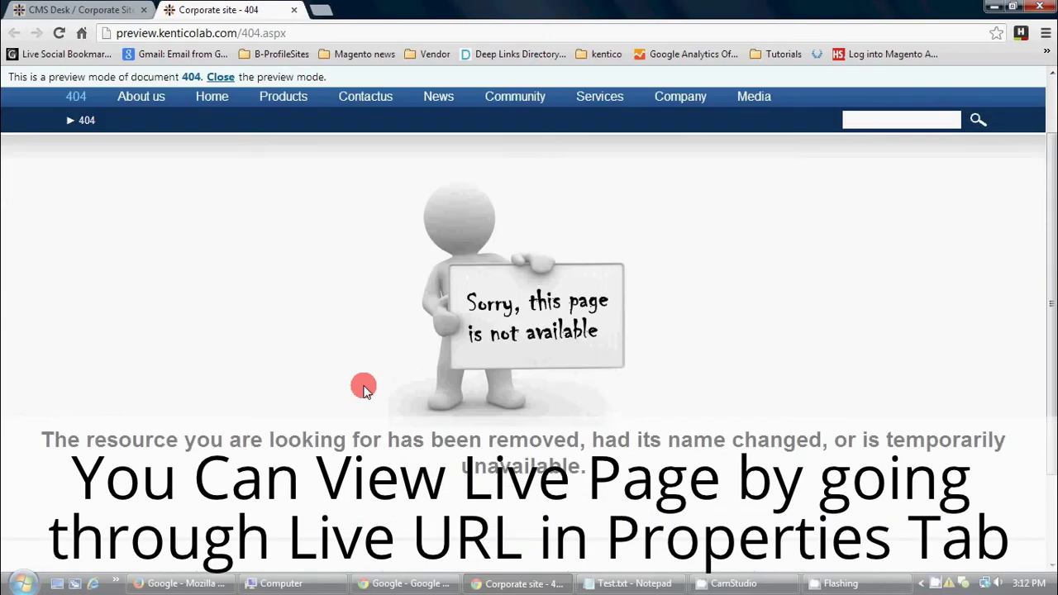
Return to CMS Desk and open Settings from the Administration applications list.
click(97, 7)
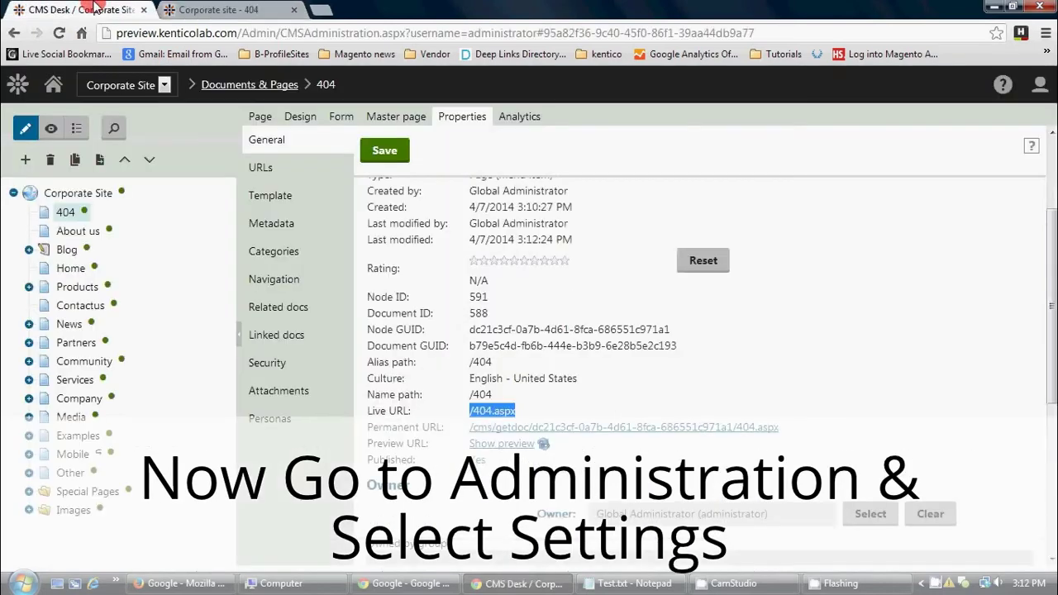
scroll(499, 335, down, 1)
scroll(498, 339, up, 2)
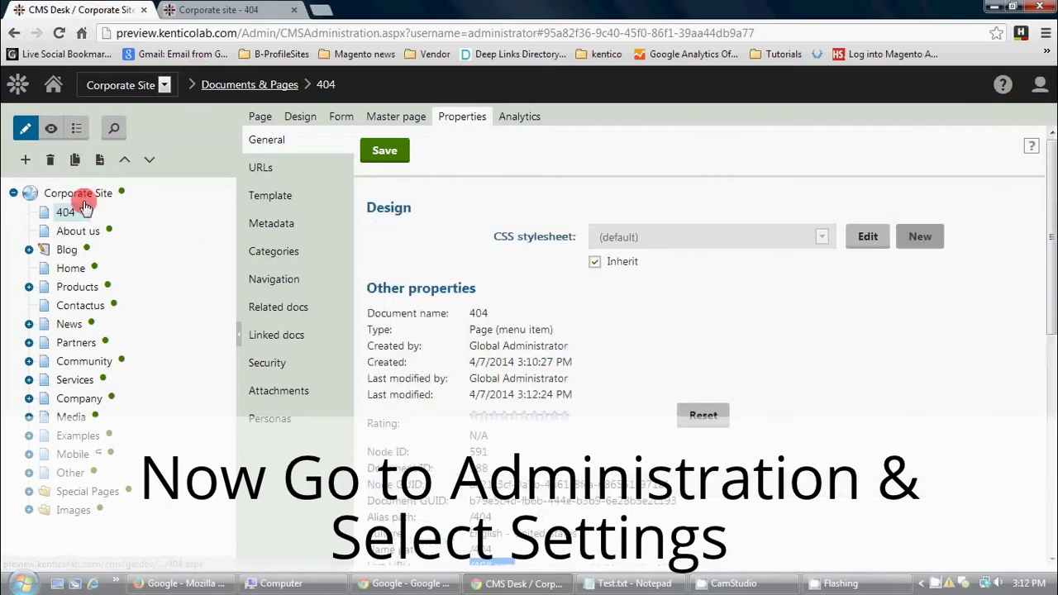
click(20, 87)
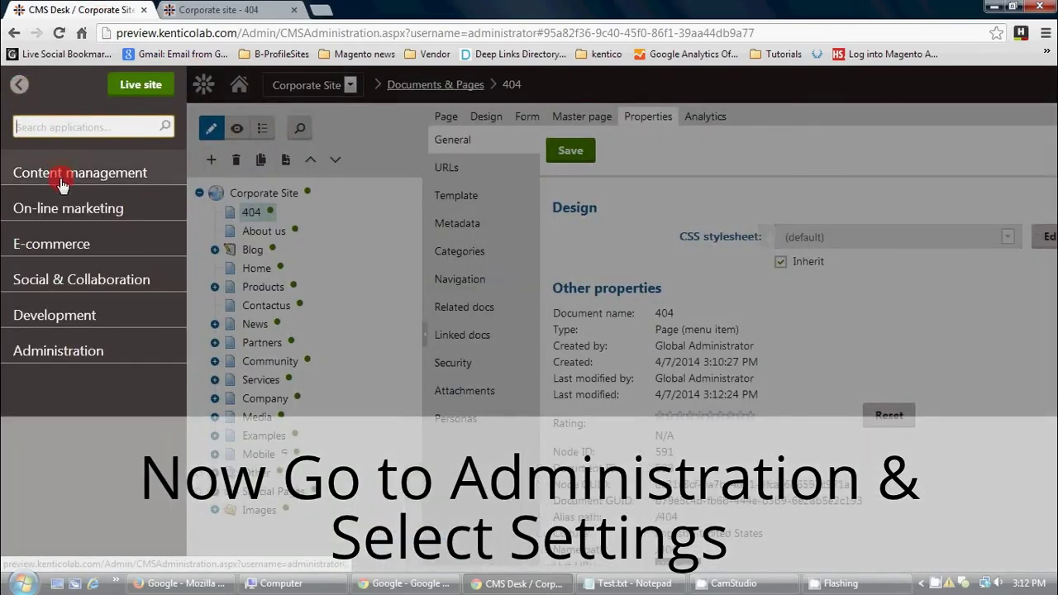
click(87, 357)
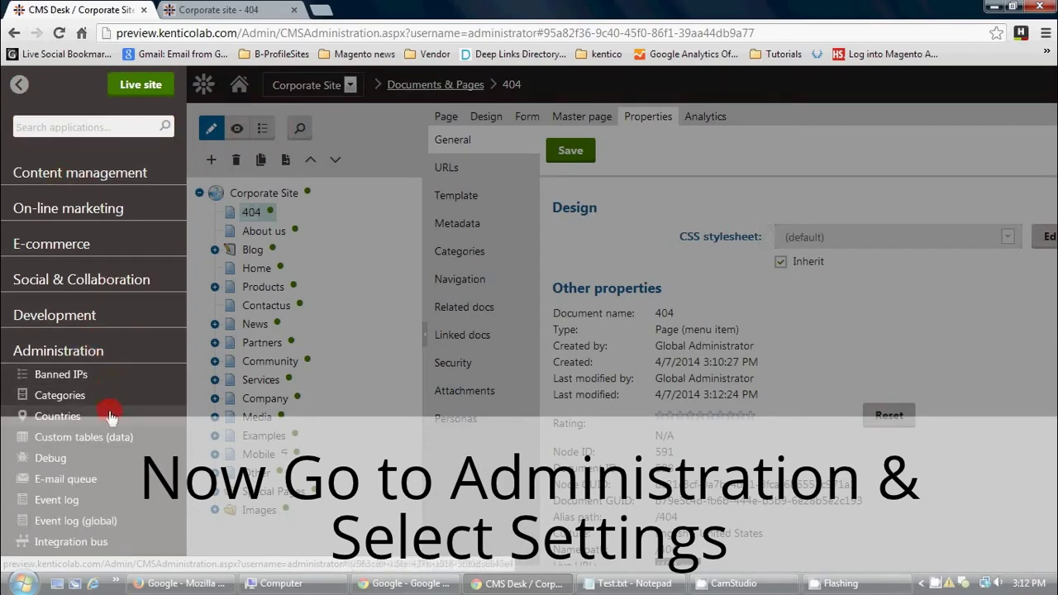
scroll(110, 416, down, 5)
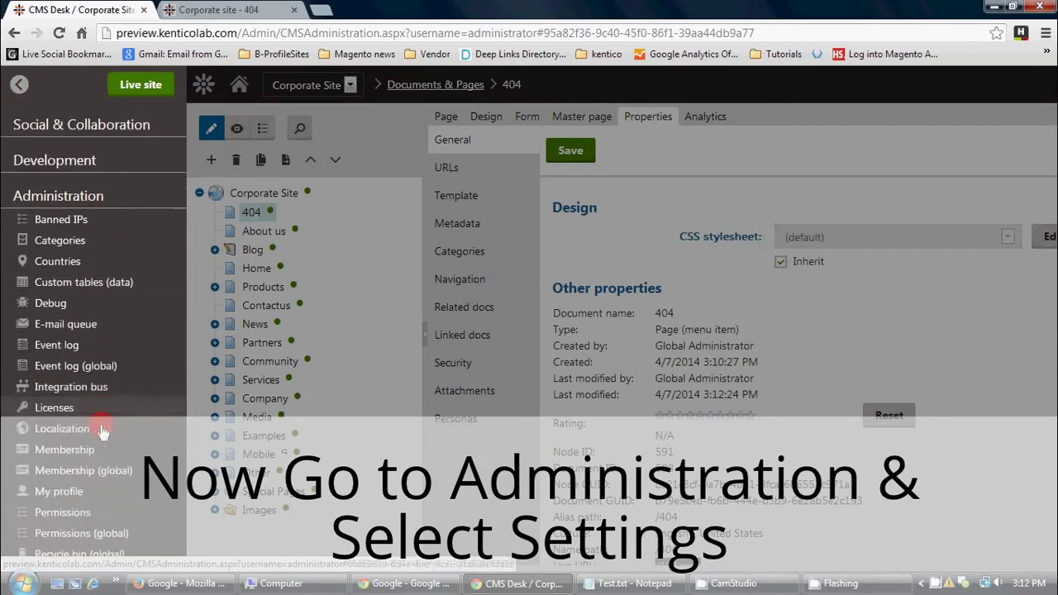
scroll(103, 430, down, 3)
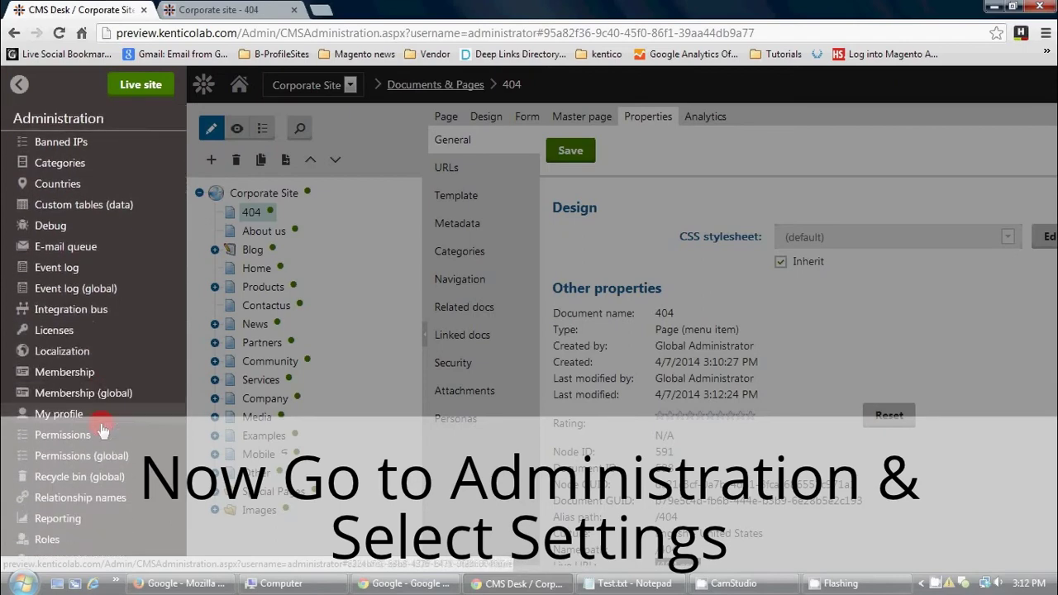
scroll(102, 430, down, 4)
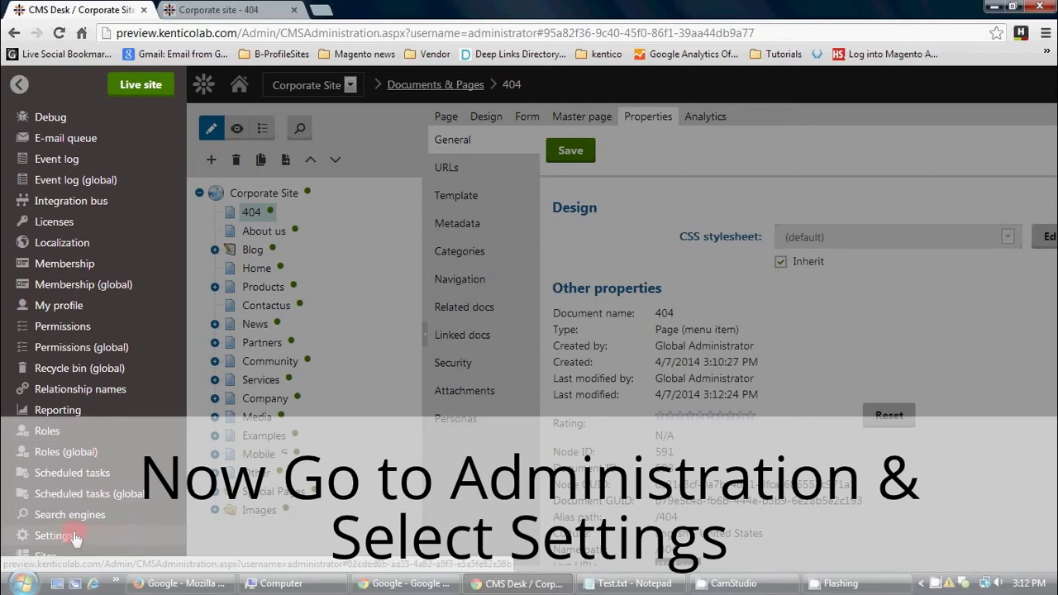
scroll(74, 537, down, 2)
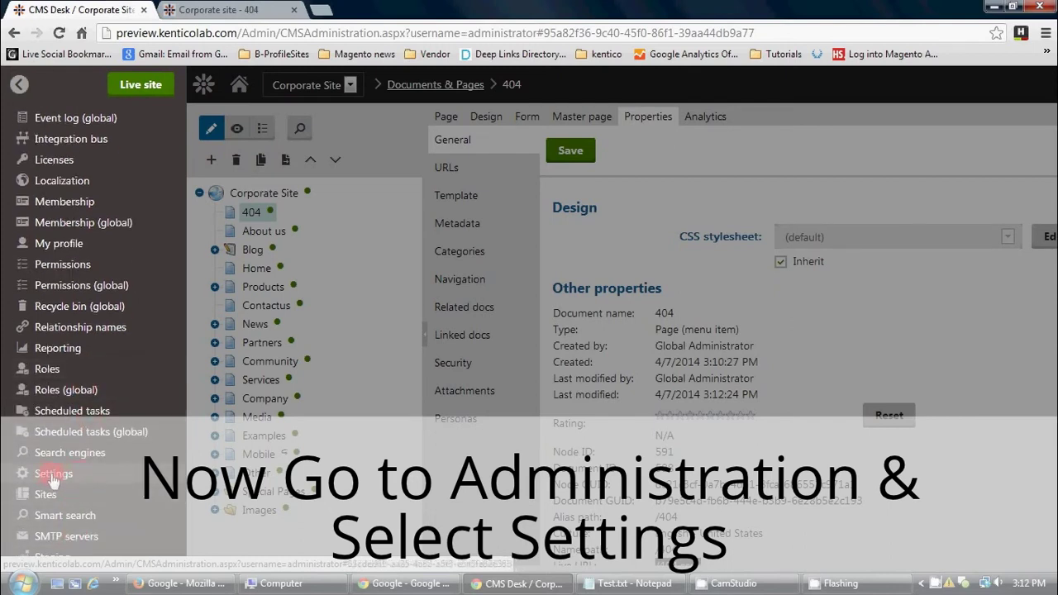
click(53, 476)
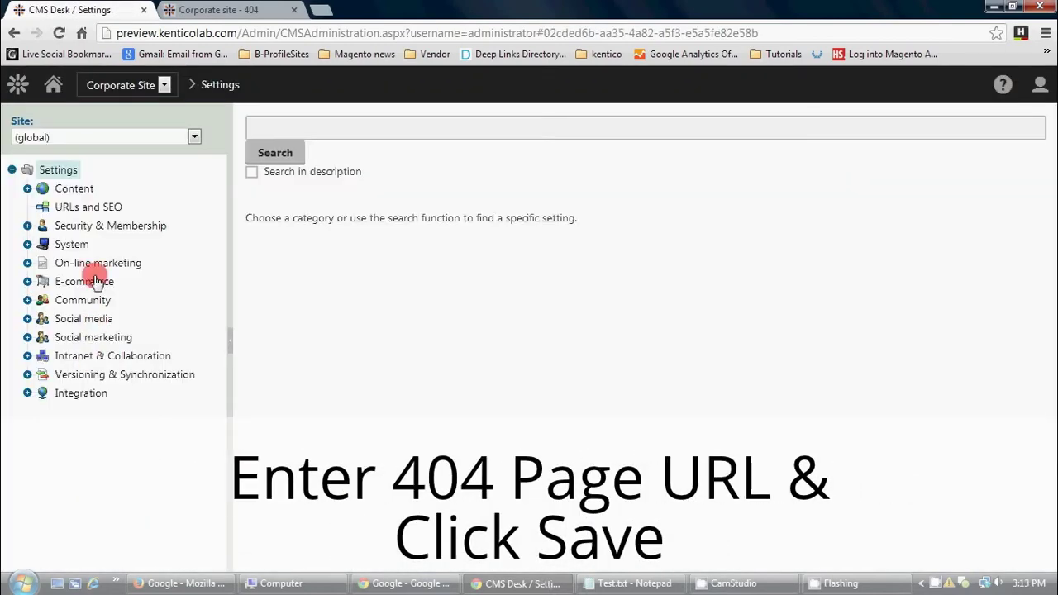
Open the Content settings category and locate the Page not found URL setting.
click(73, 189)
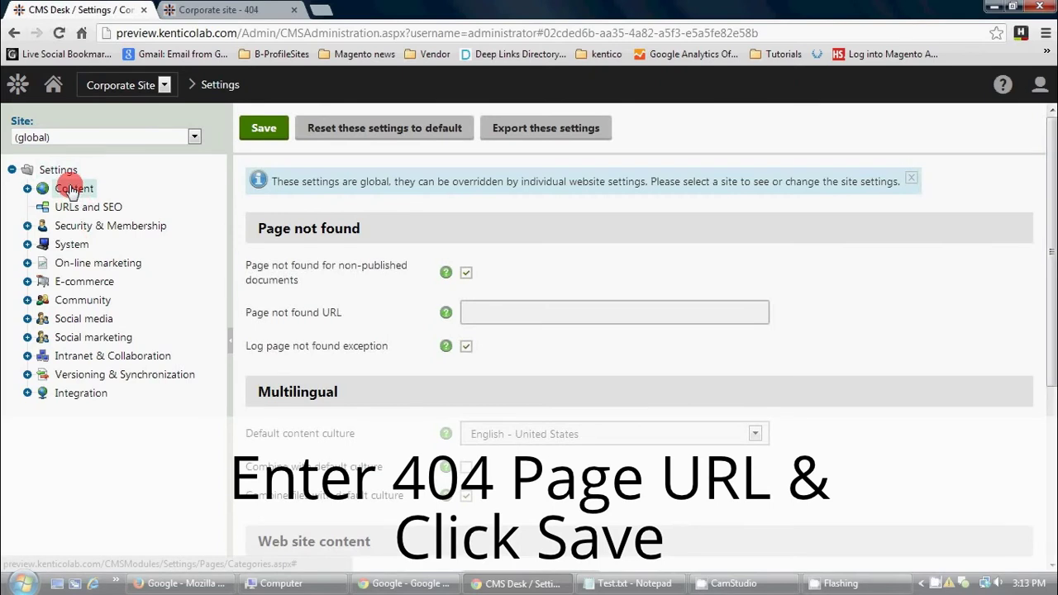
drag(380, 230, 255, 242)
click(340, 310)
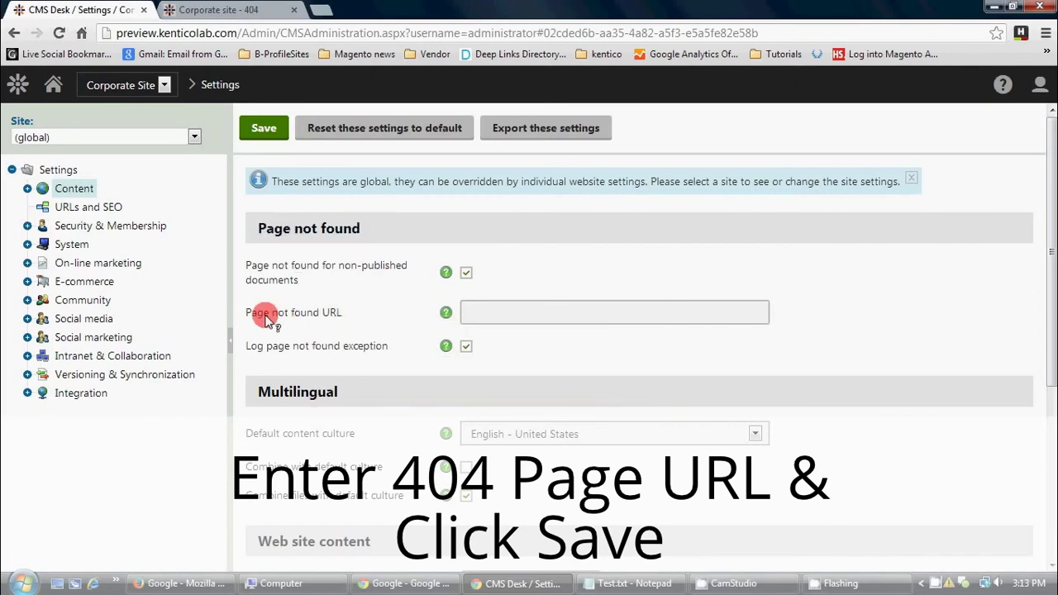
drag(245, 311, 353, 311)
click(406, 308)
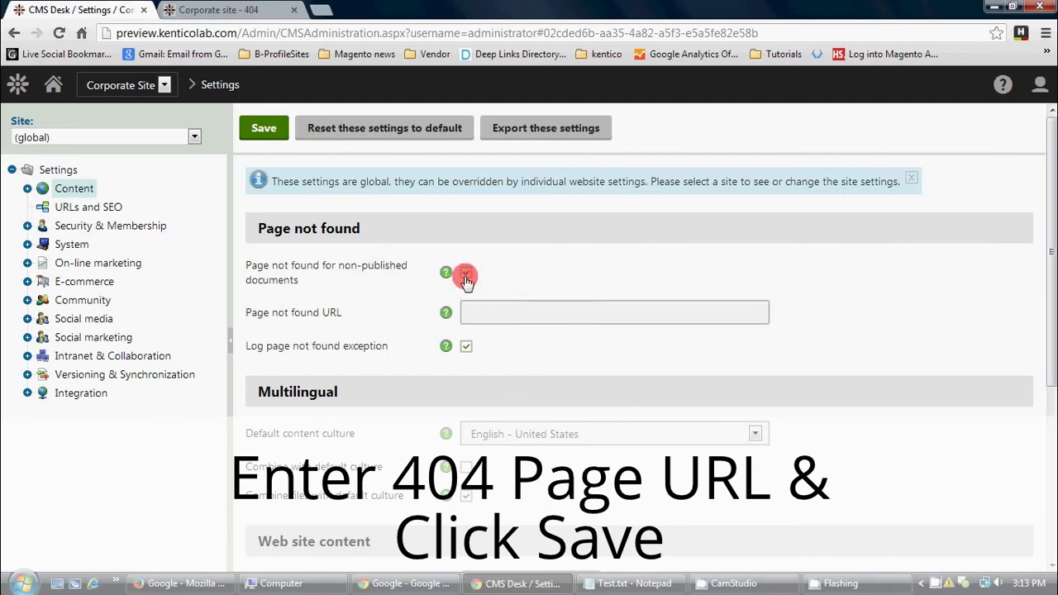
Set the Page not found URL to 404.aspx, save, and return to the live site.
click(506, 313)
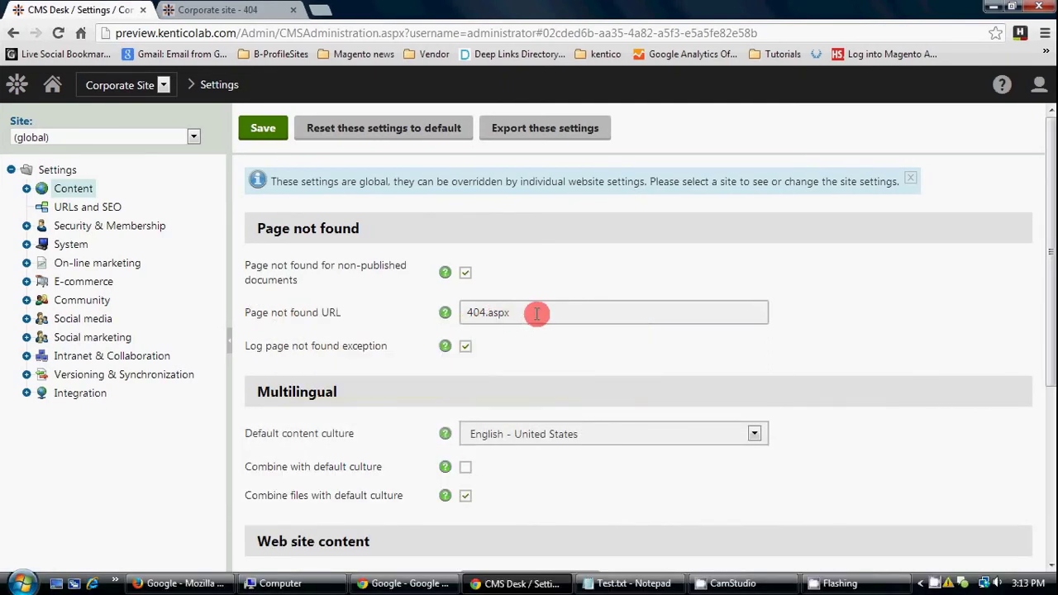
click(273, 133)
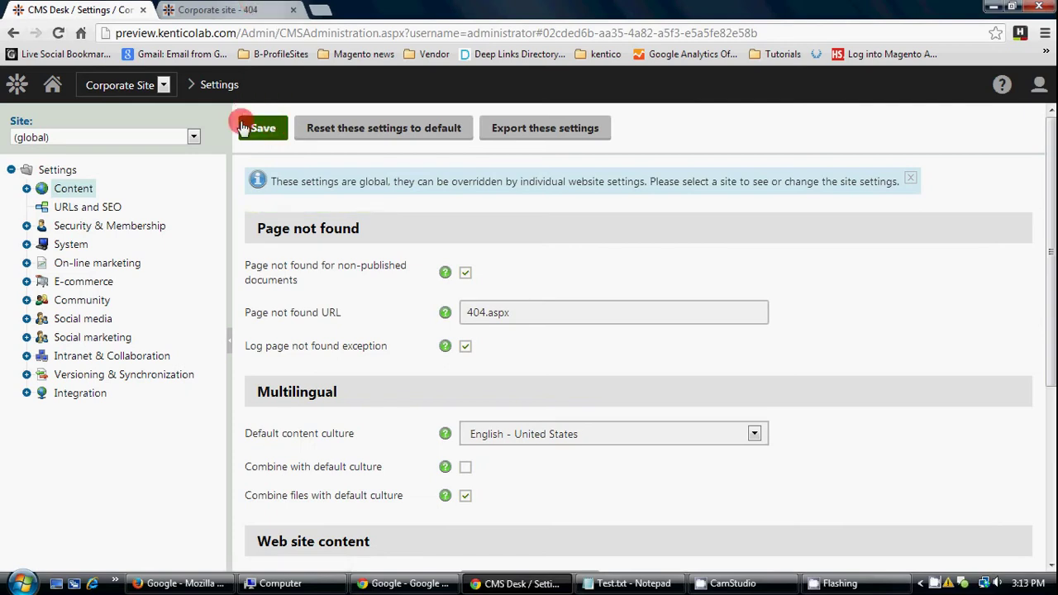
click(263, 128)
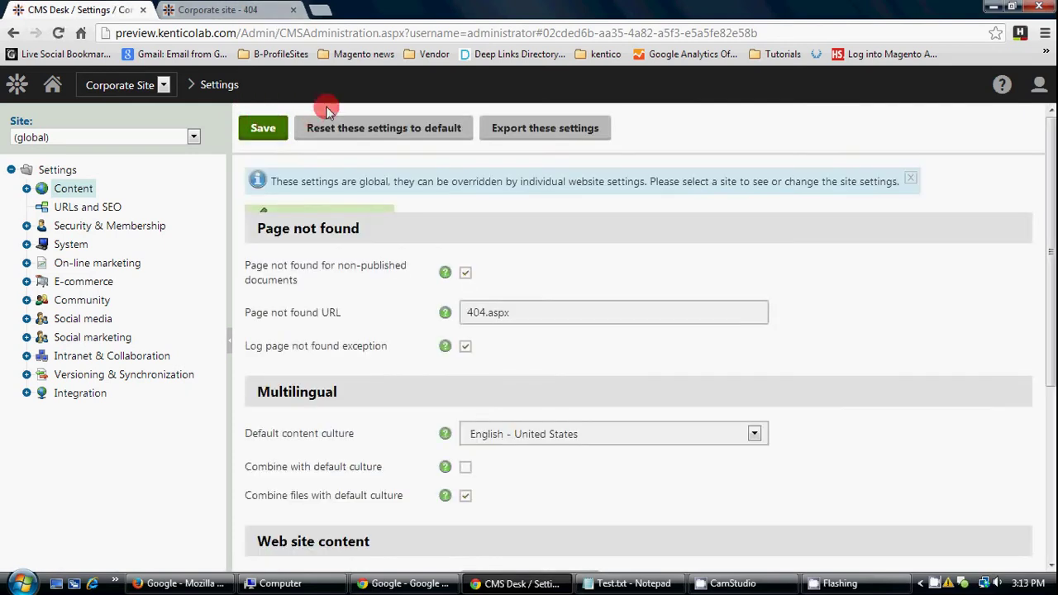
click(252, 9)
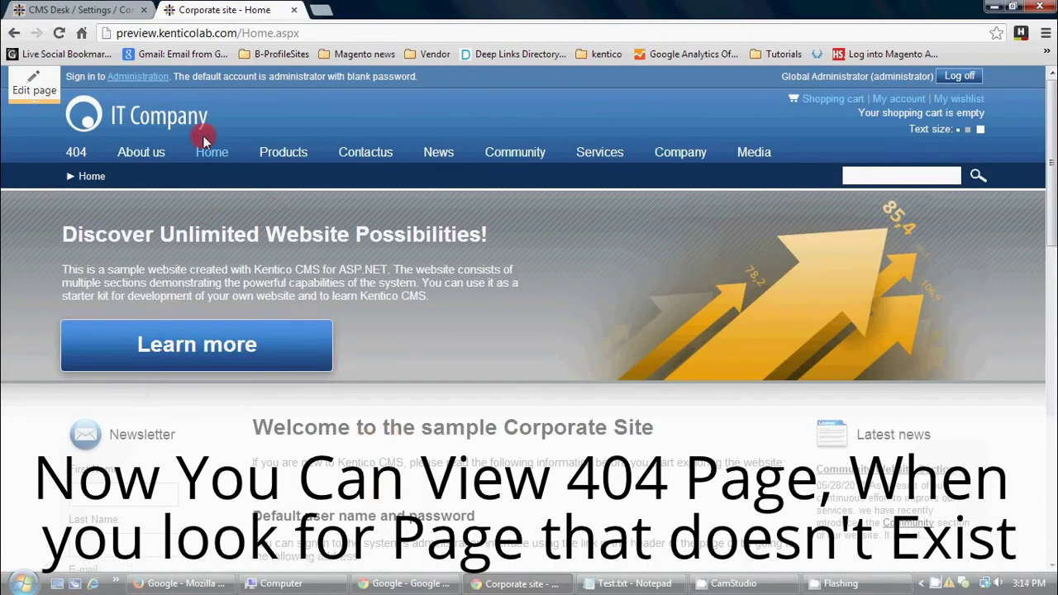
Replace the page name in the address with 'sdklf;jsdlkfjs' and load that nonexistent page.
click(239, 33)
key(shift+End)
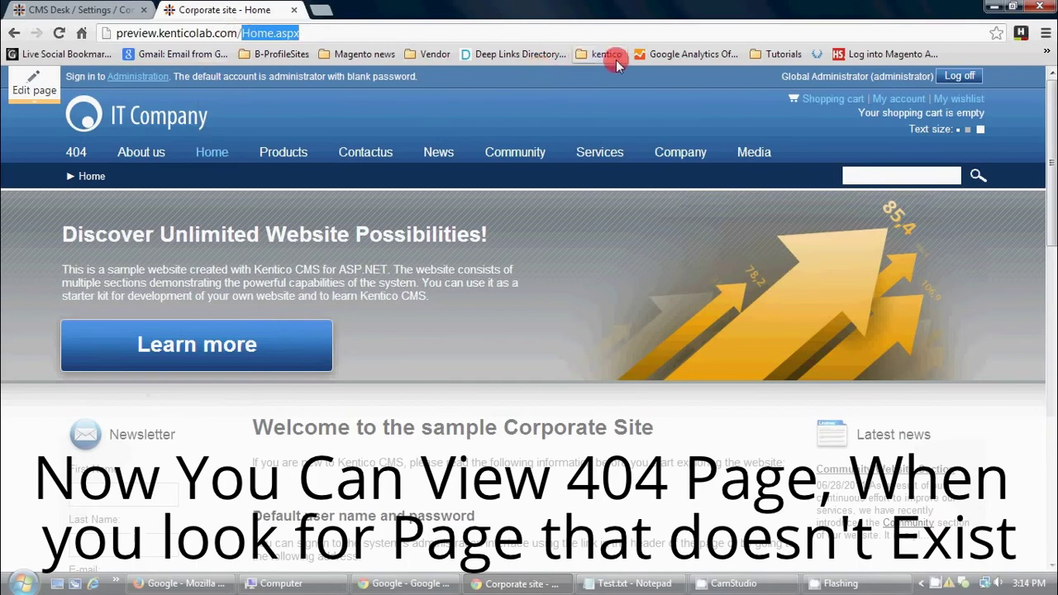
text(sdklf;jsdlkfjs)
key(Return)
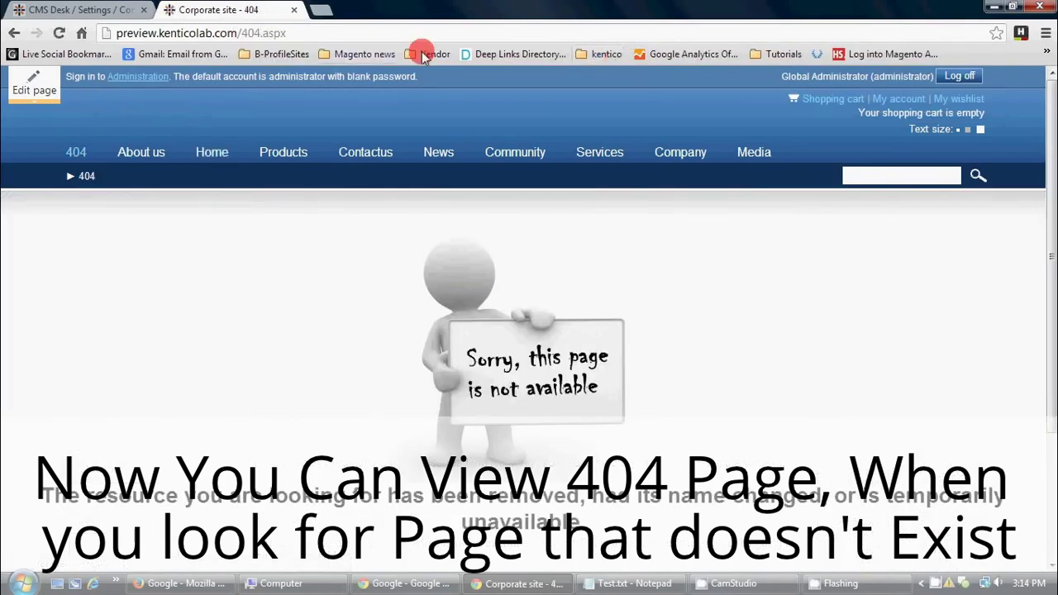
scroll(412, 339, down, 2)
scroll(412, 346, up, 2)
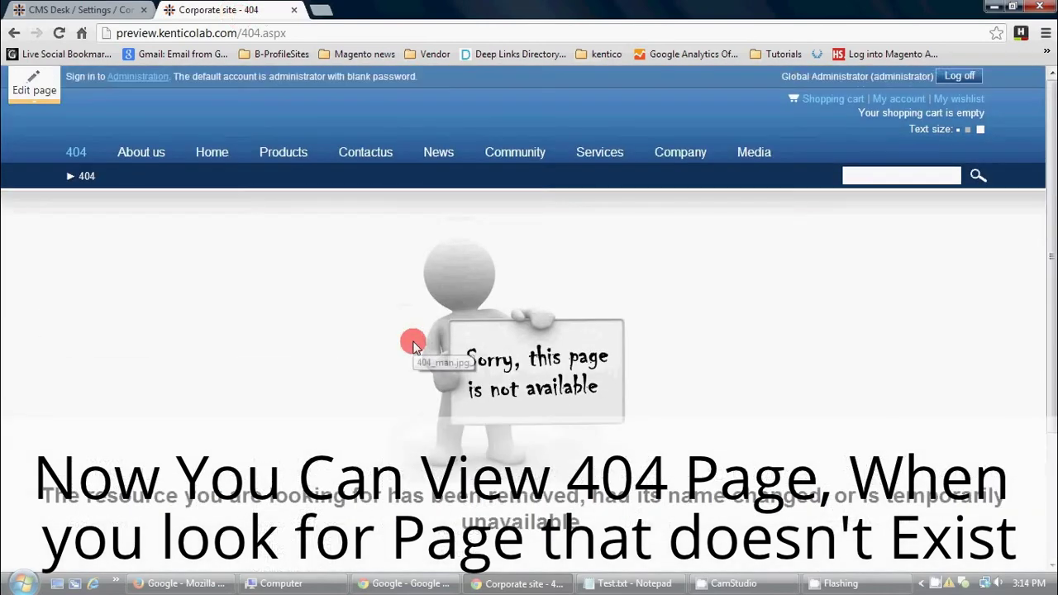
Load another made-up page 'sdfsd' and confirm the custom 404 page with its image appears.
double_click(249, 33)
drag(283, 35, 337, 34)
text(sdfsds)
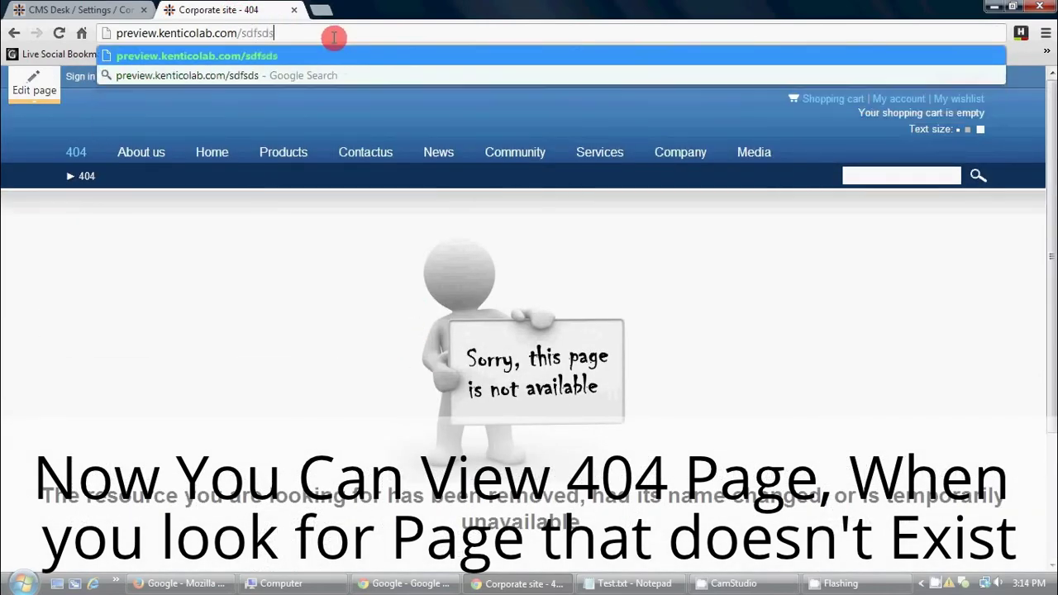
key(Return)
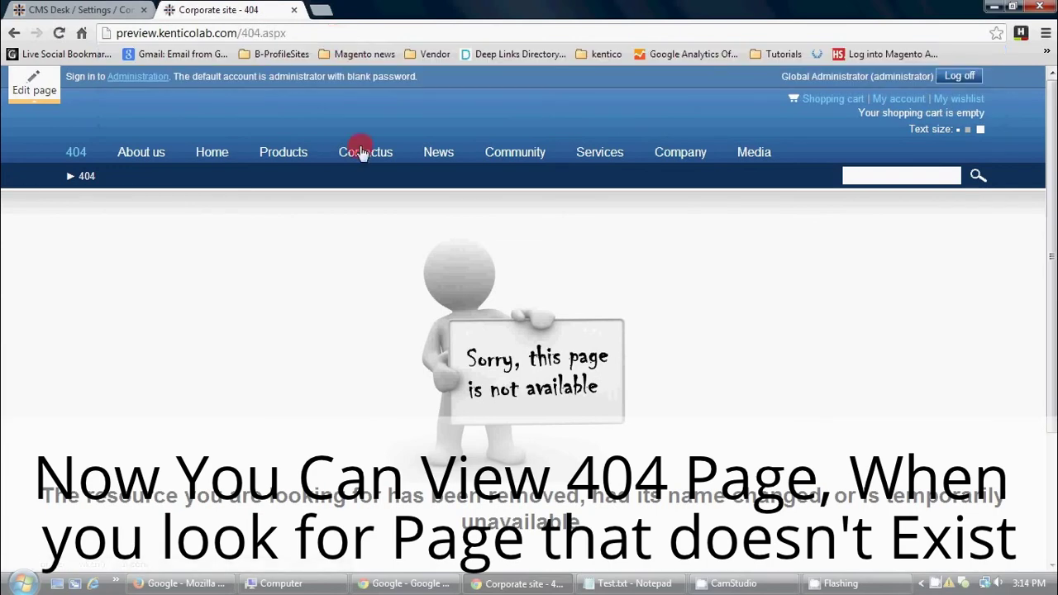
scroll(345, 308, down, 2)
scroll(344, 309, up, 2)
drag(345, 305, 687, 399)
click(691, 400)
scroll(815, 440, down, 2)
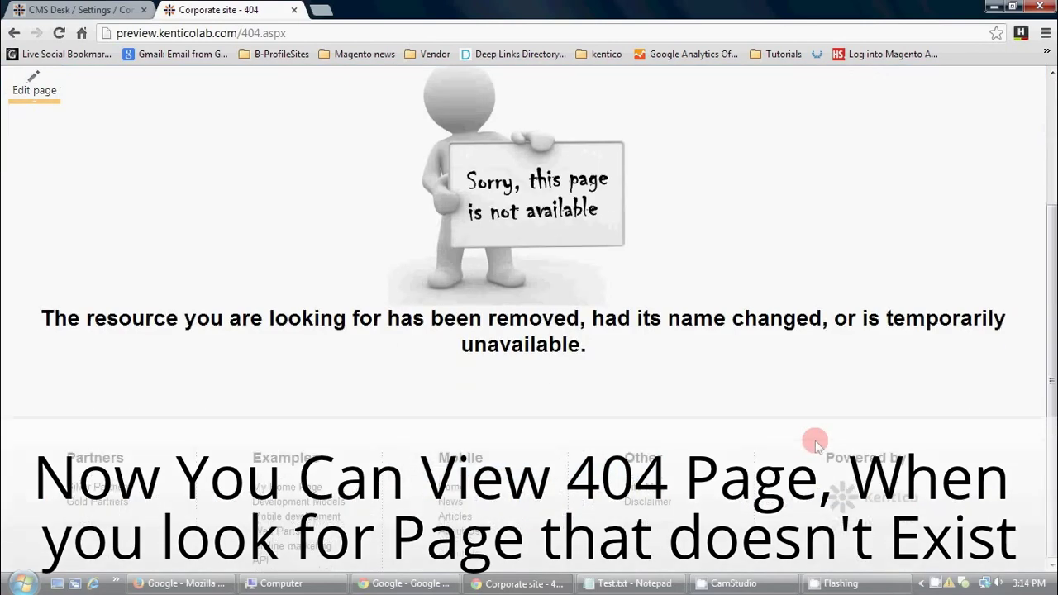
scroll(645, 366, up, 2)
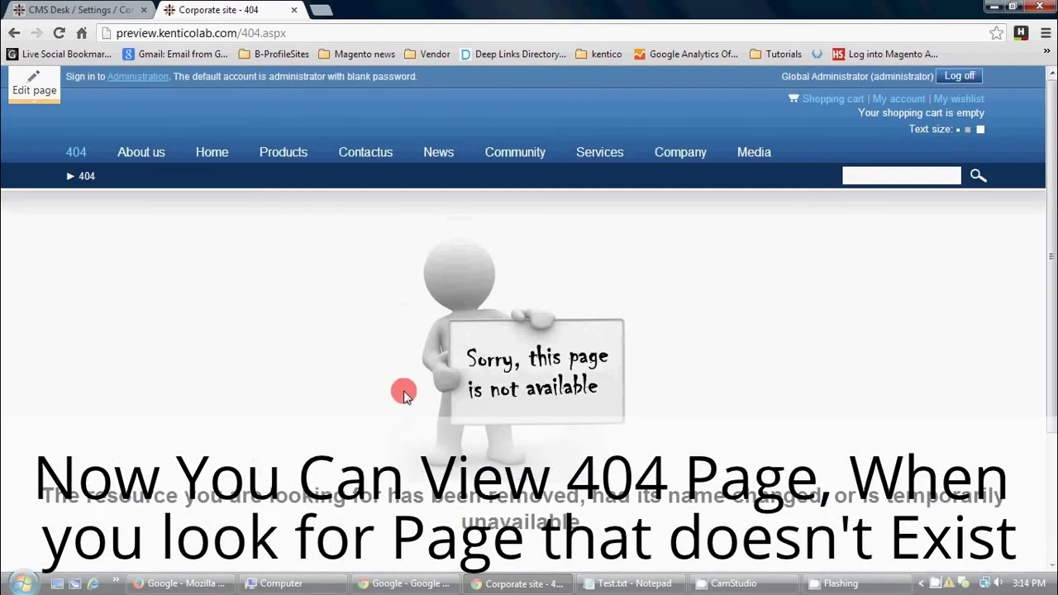
scroll(402, 393, down, 3)
scroll(404, 395, up, 3)
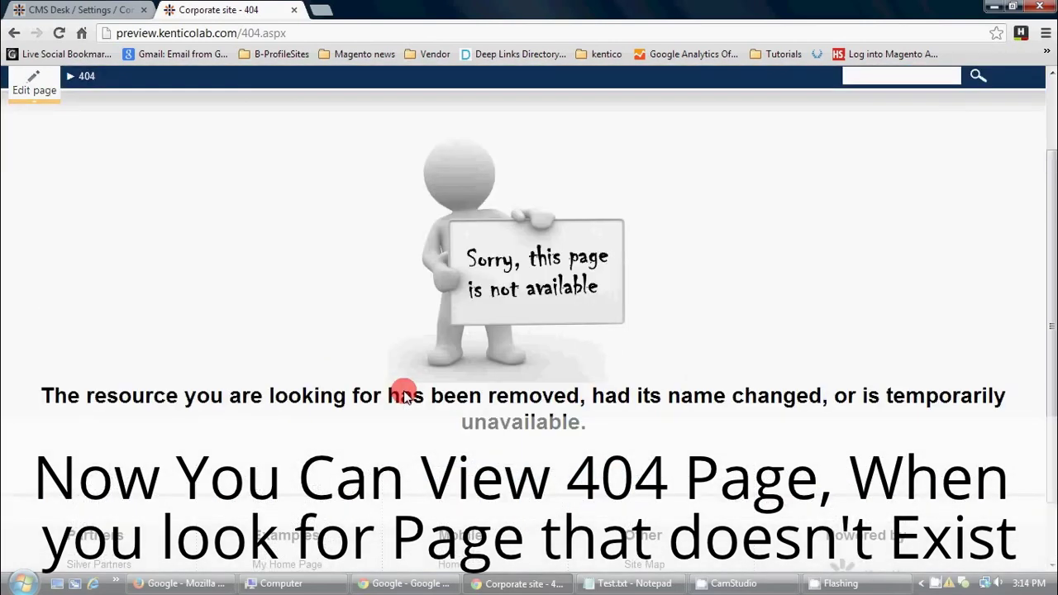